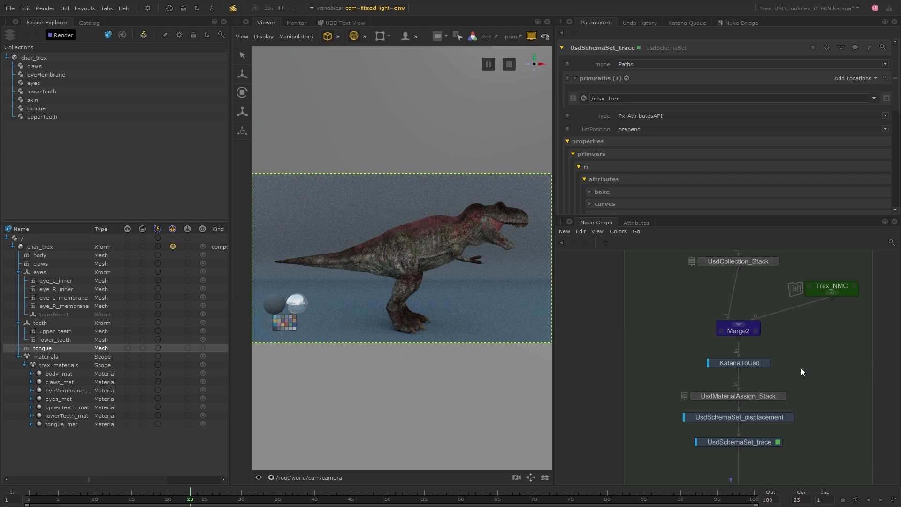
- Create a UsdLayerExport node from the 'usdlay' search and place it below the material chain
key("Tab")
type("usdlay")
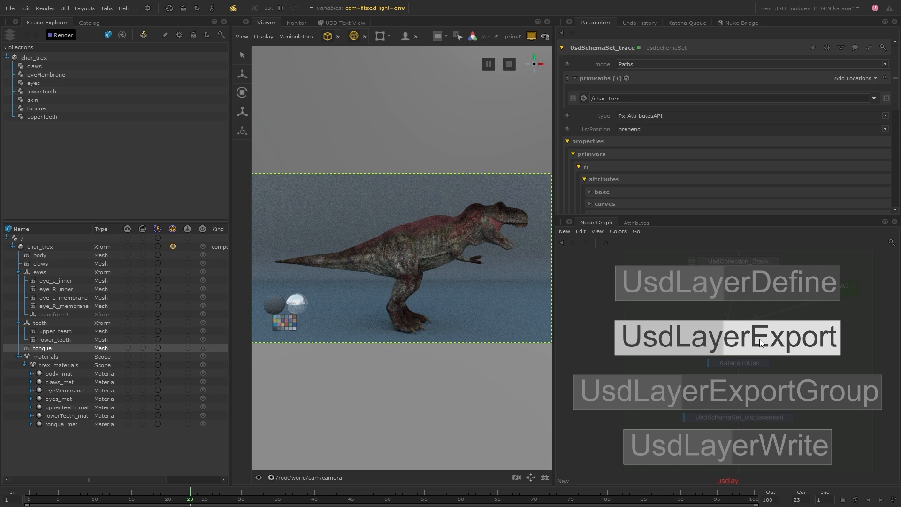
left_click(748, 348)
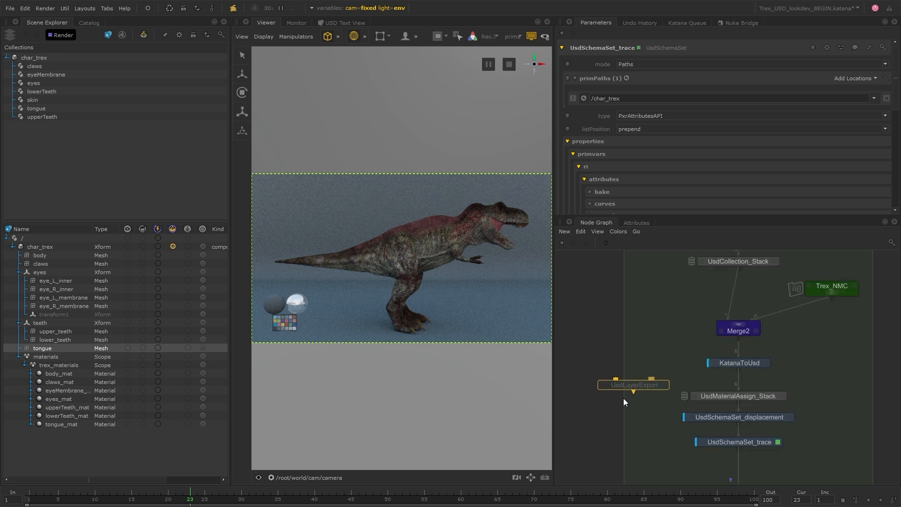
middle_click_drag(634, 418, 643, 368)
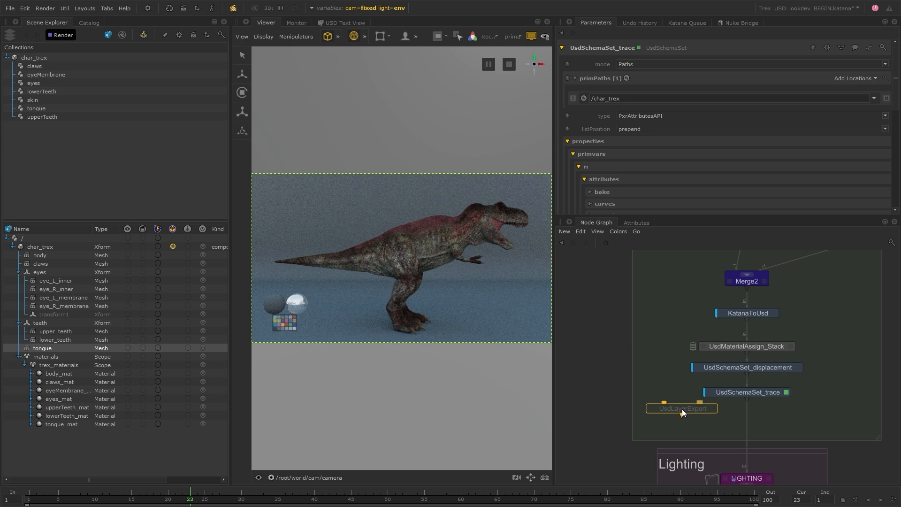
left_click(682, 411)
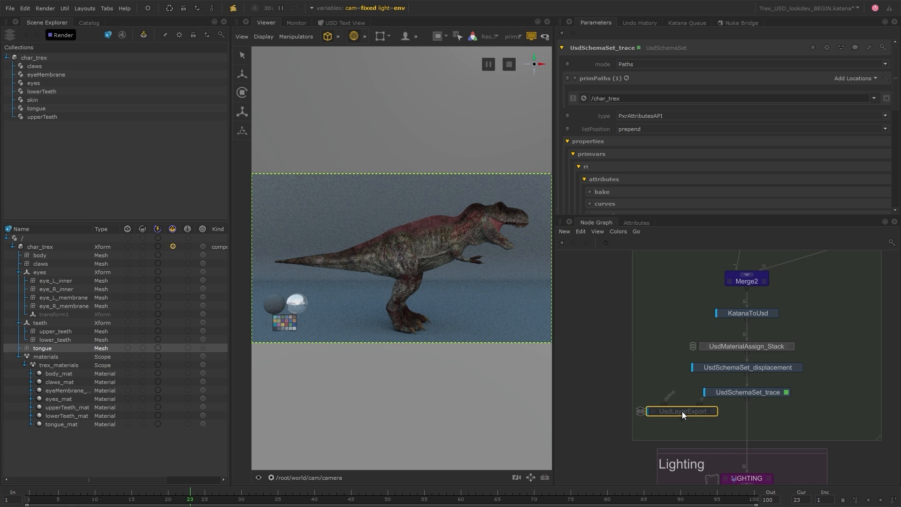
- Move the UsdLayerExport node further left and reframe the view on the material chain
left_click_drag(686, 409, 623, 408)
scroll(622, 412, "up", 3)
middle_click_drag(633, 412, 710, 408)
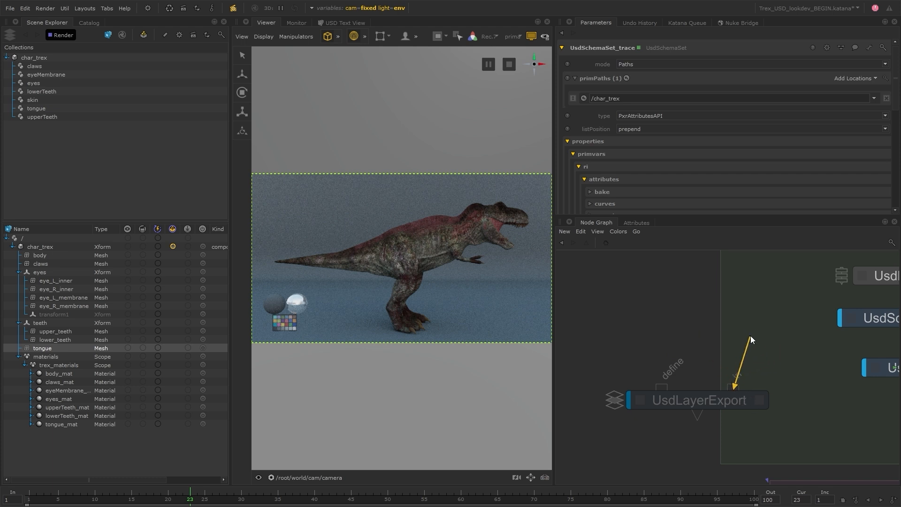
scroll(798, 417, "down", 4)
middle_click_drag(798, 417, 712, 414)
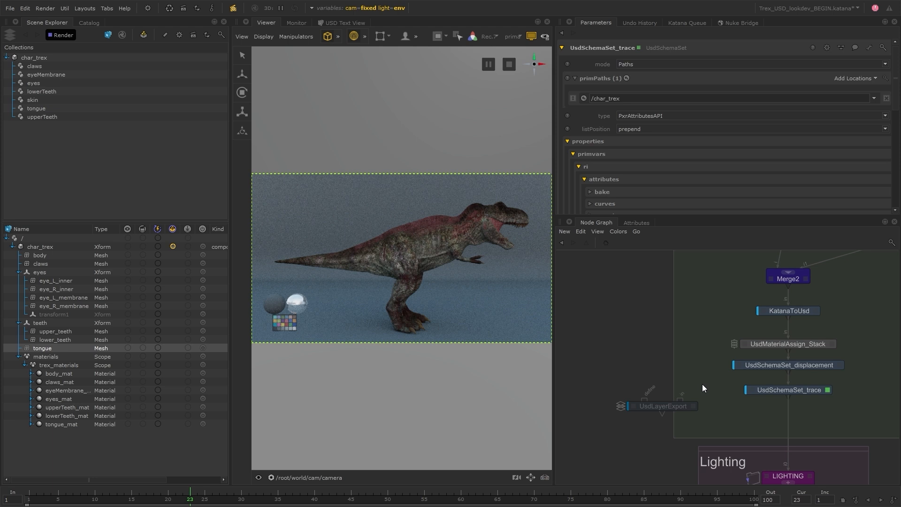
- Wire UsdLayerExport beneath UsdSchemaSet_trace and view through /root/world/cam/camera
left_click_drag(680, 409, 804, 423)
middle_click_drag(865, 414, 801, 415)
left_click(281, 477)
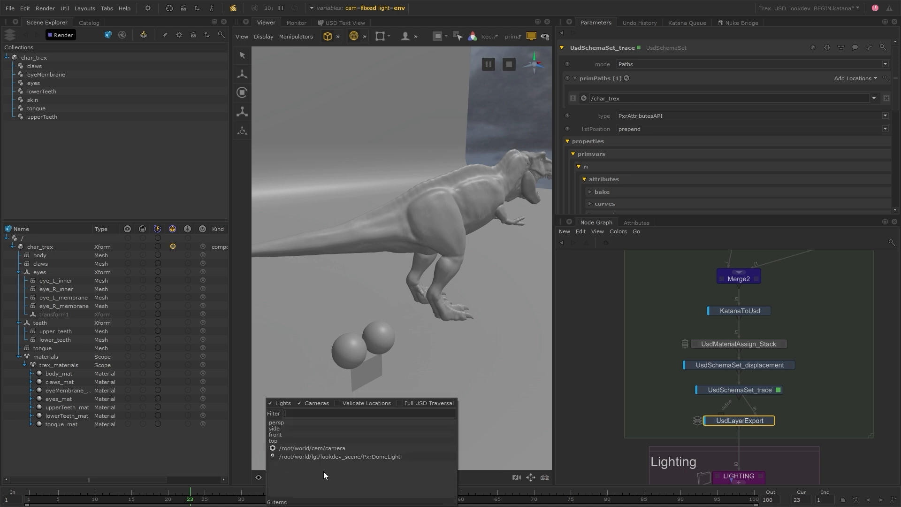
left_click(348, 450)
- Stop the render view so the T-rex shows grey, and edit UsdLayerExport's parameters
left_click(843, 431)
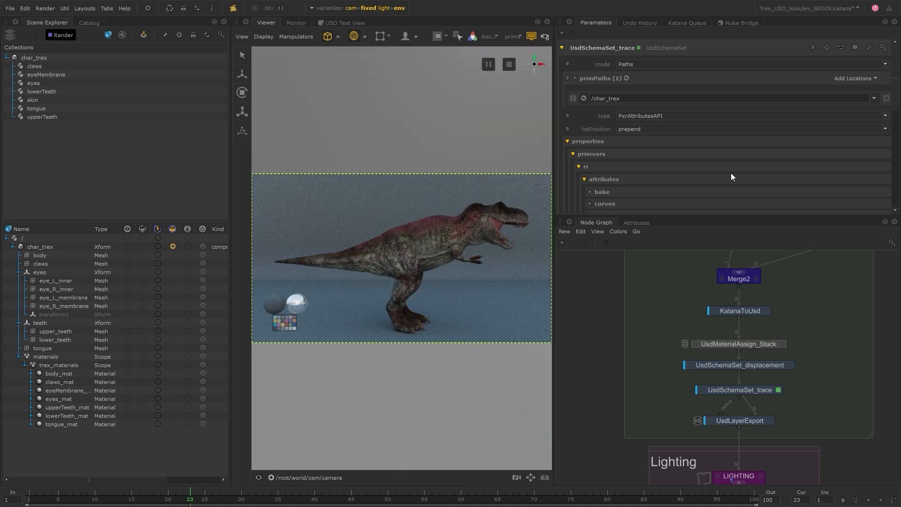
left_click(531, 36)
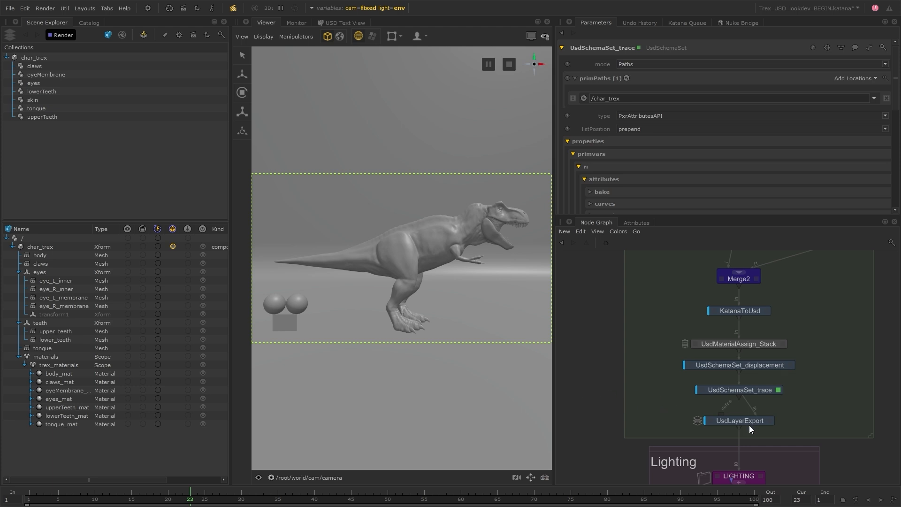
left_click(770, 421)
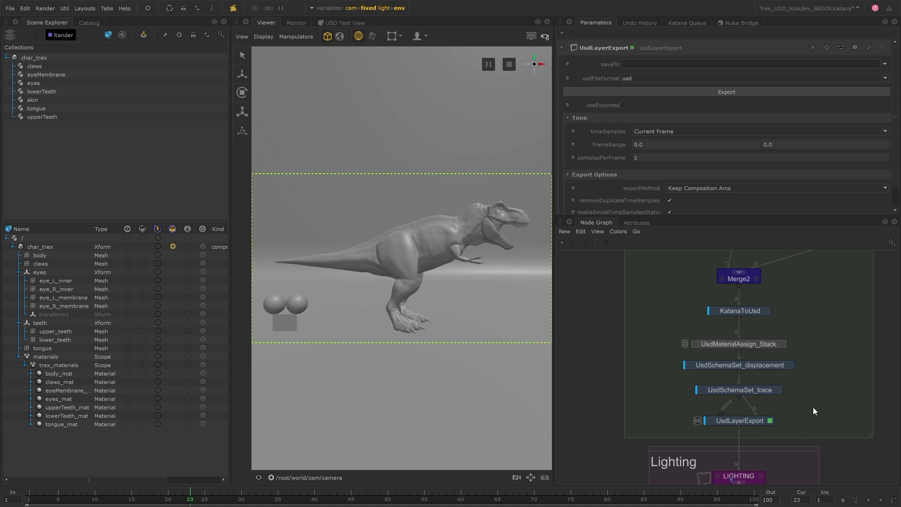
scroll(808, 404, "down", 4)
middle_click_drag(793, 348, 728, 368)
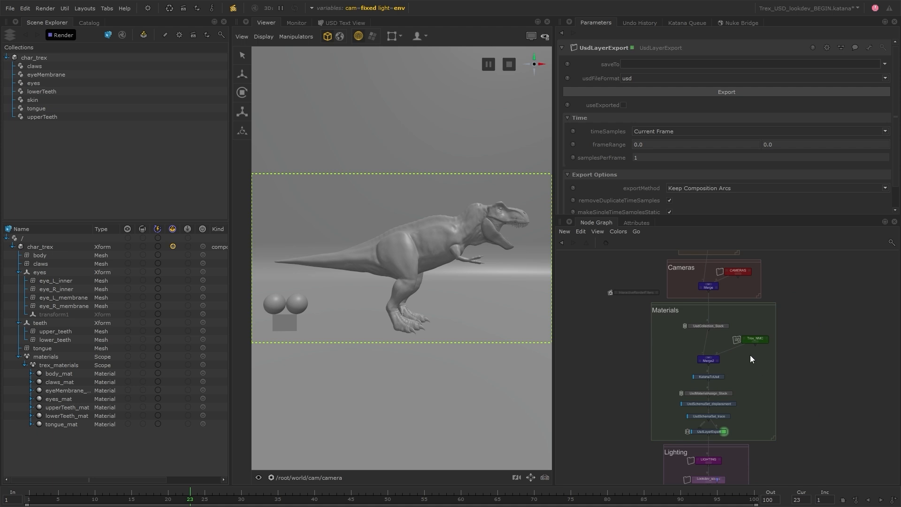
left_click_drag(681, 332, 764, 418)
key("f")
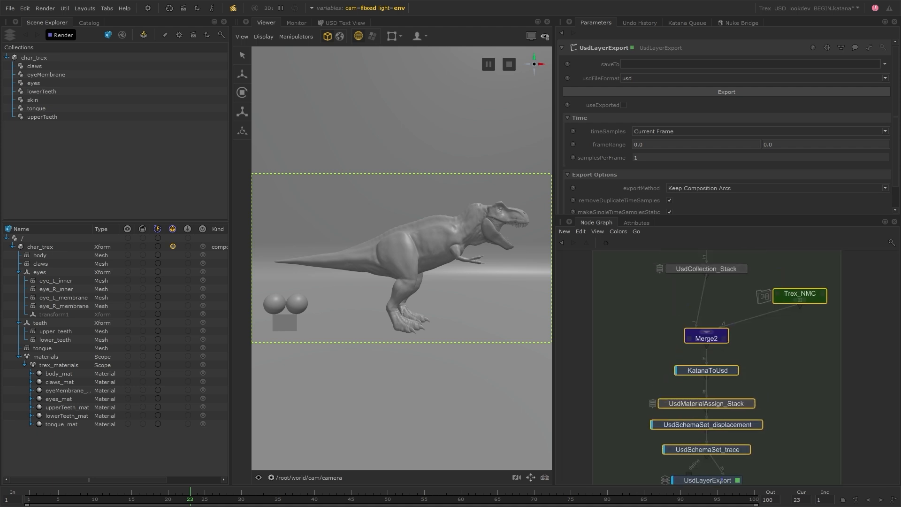
left_click_drag(639, 264, 816, 452)
left_click(778, 401)
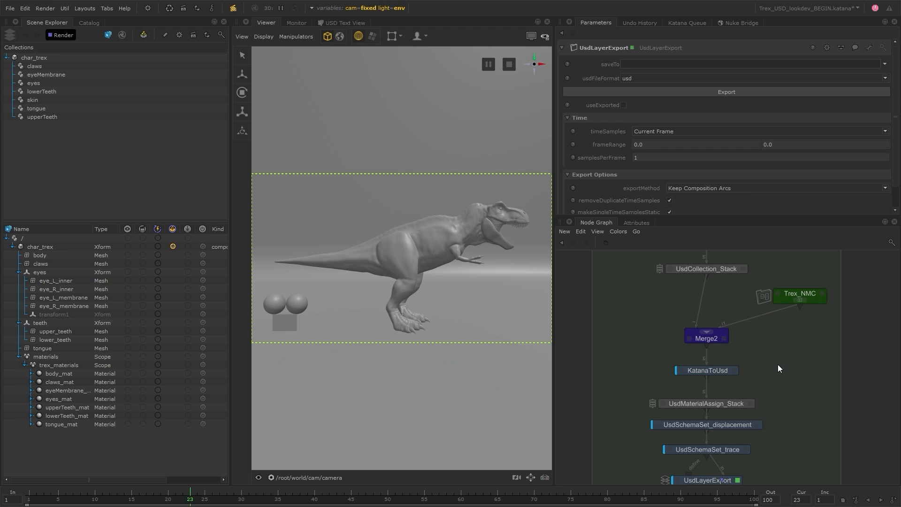
left_click(707, 370)
left_click(800, 359)
scroll(800, 361, "down", 3)
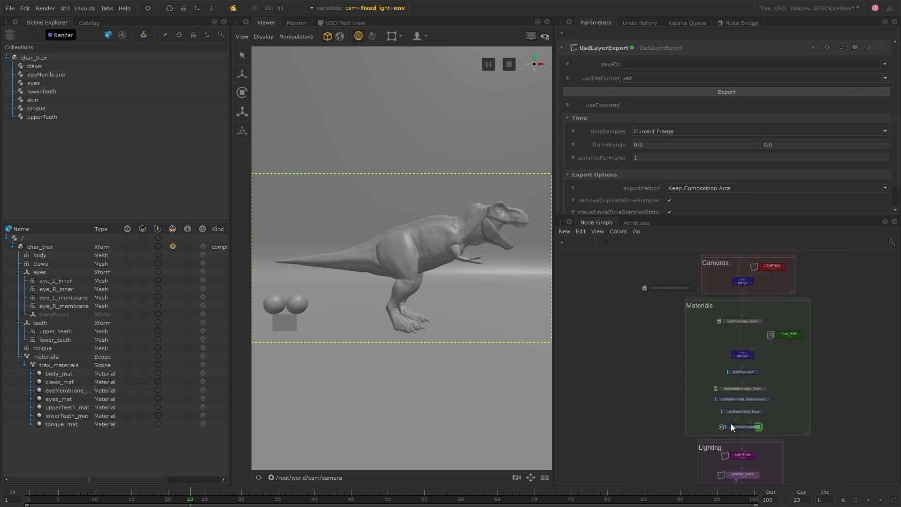
left_click_drag(733, 423, 704, 337)
- Insert a UsdLayerDefine node between Merge and UsdCollection_Stack
scroll(726, 308, "up", 3)
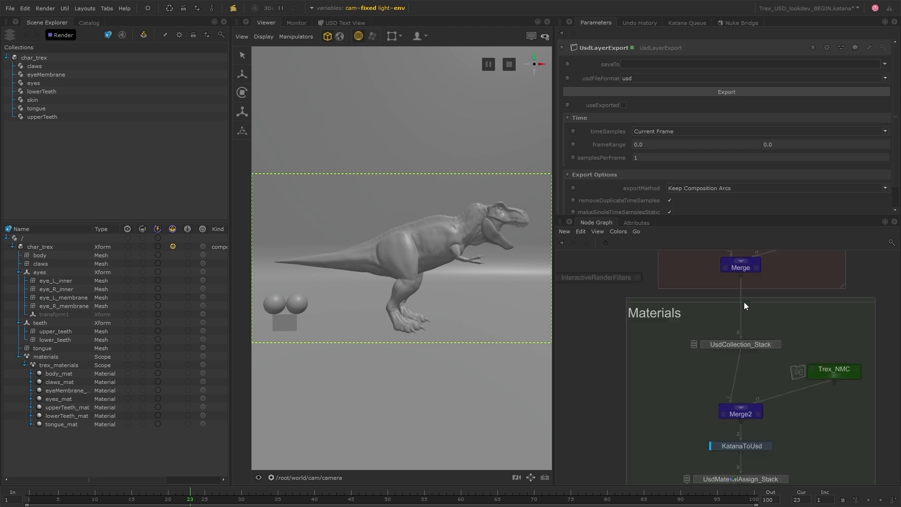
key("Tab")
type("usd")
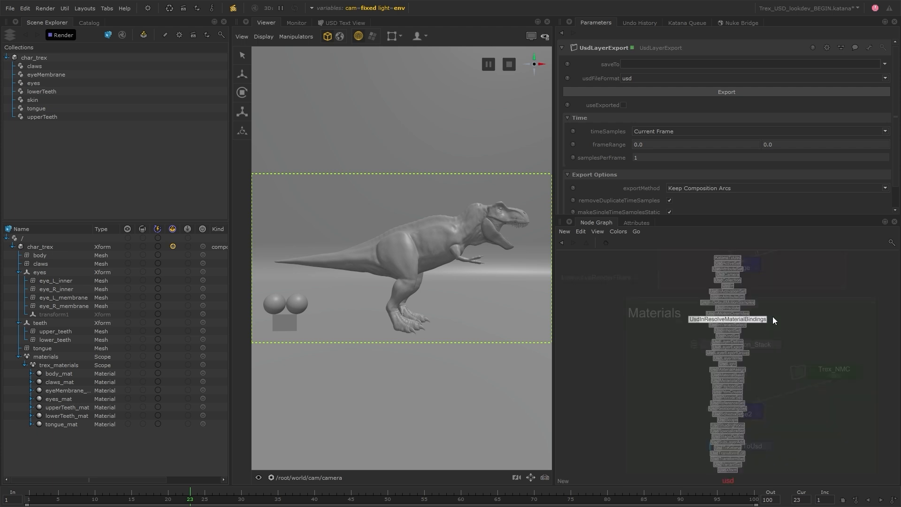
type("l")
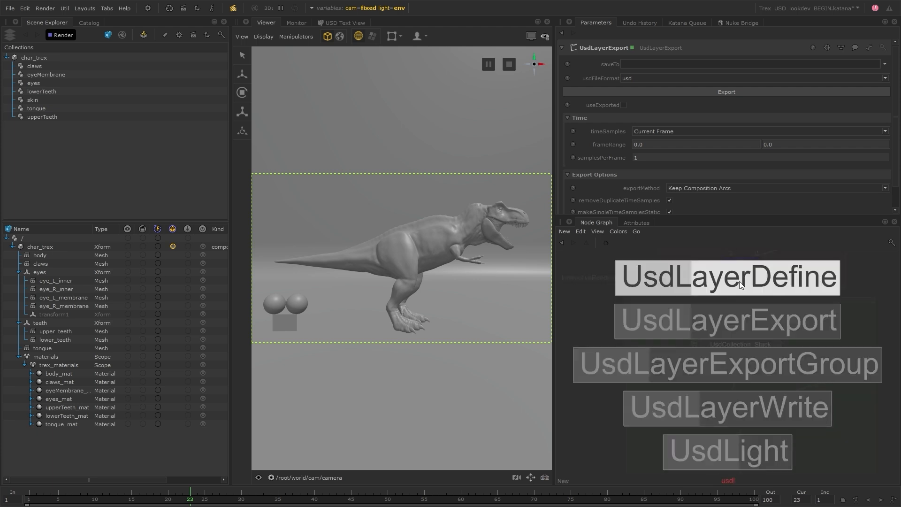
left_click(769, 288)
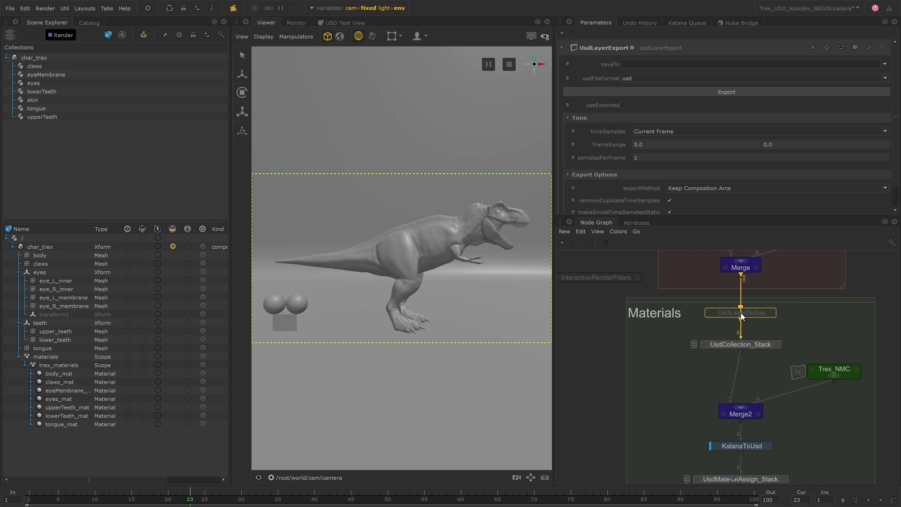
left_click(739, 321)
left_click_drag(751, 347, 748, 361)
left_click_drag(753, 321, 755, 330)
left_click(790, 328)
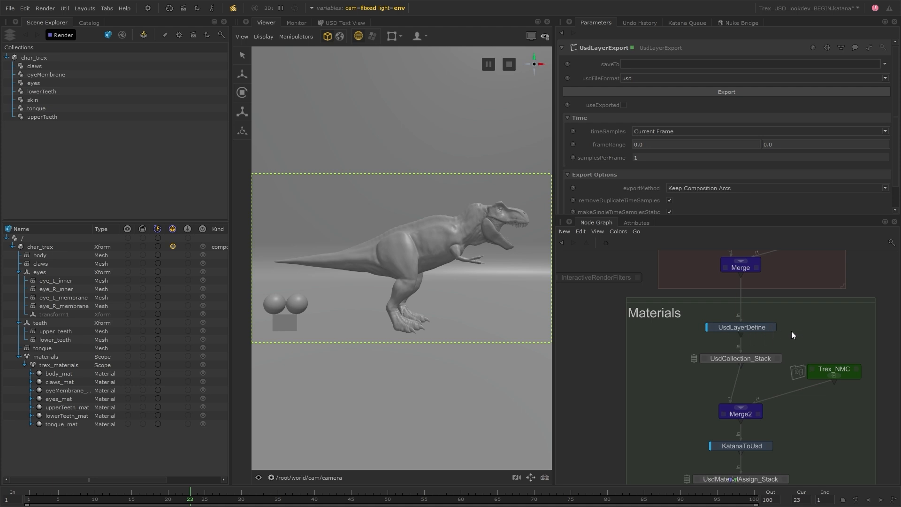
- Line UsdLayerDefine up with the rest of the Materials chain
middle_click_drag(794, 473, 791, 422)
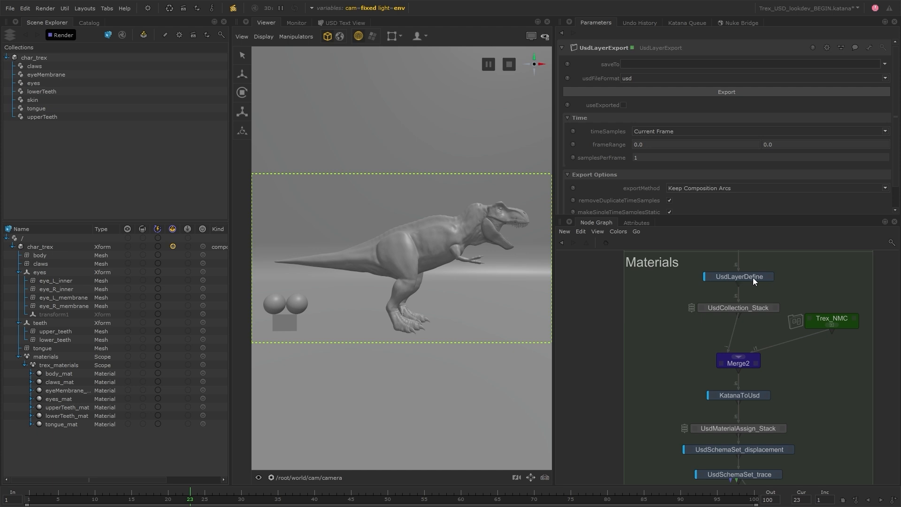
middle_click_drag(773, 288, 773, 303)
mouse_move(749, 294)
left_mouse_down()
mouse_move(637, 299)
mouse_move(749, 294)
left_mouse_up()
left_click(821, 308)
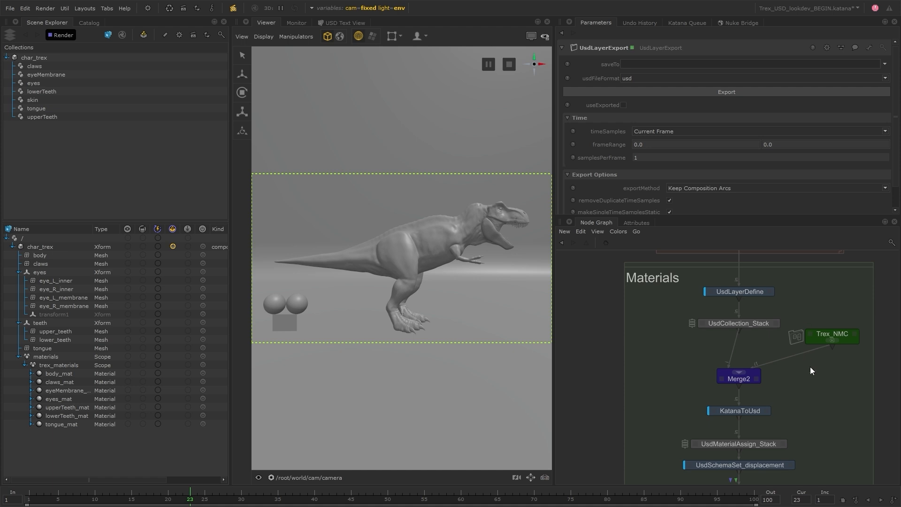
middle_click_drag(813, 383, 810, 360)
- Connect UsdLayerDefine to UsdLayerExport's define input, tidy the wire, and edit UsdLayerDefine's parameters
left_click_drag(770, 215, 764, 128)
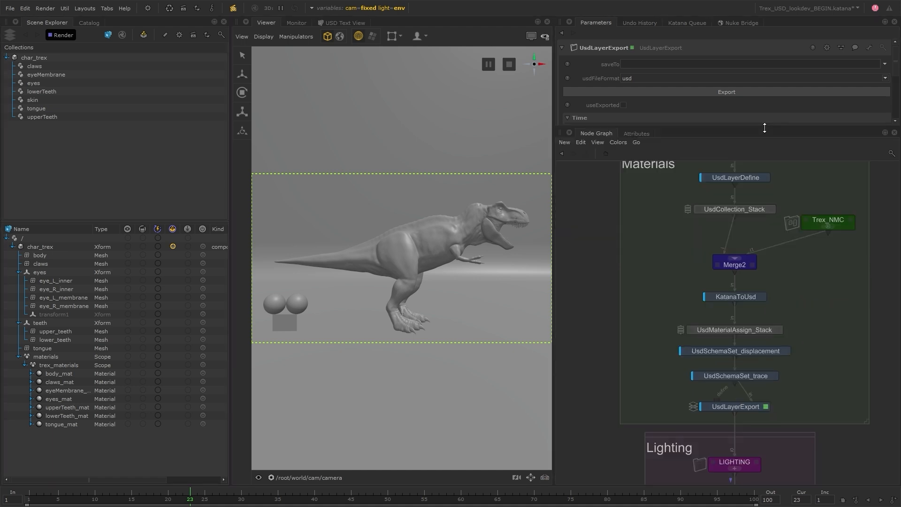
middle_click_drag(833, 317, 818, 354)
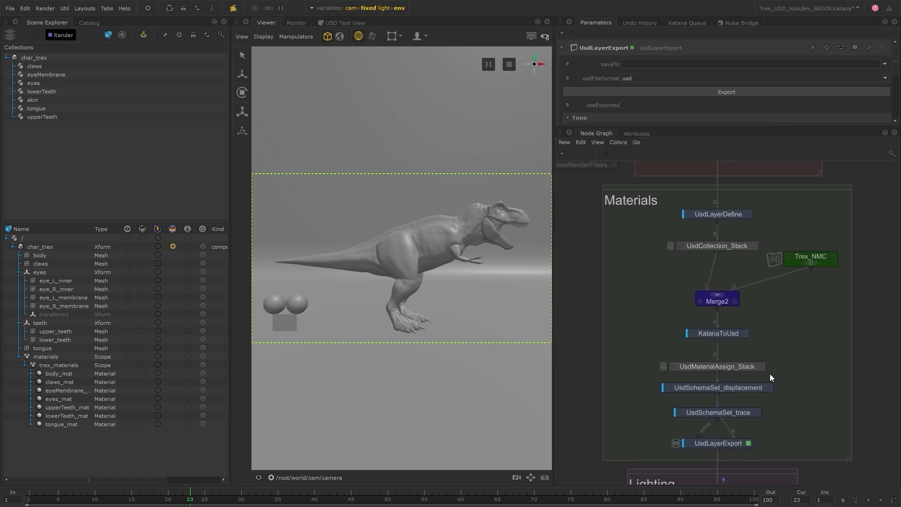
left_click_drag(699, 442, 706, 214)
mouse_move(607, 216)
left_mouse_down()
mouse_move(604, 223)
mouse_move(619, 215)
left_mouse_up()
left_click_drag(599, 410, 621, 427)
left_click(748, 214)
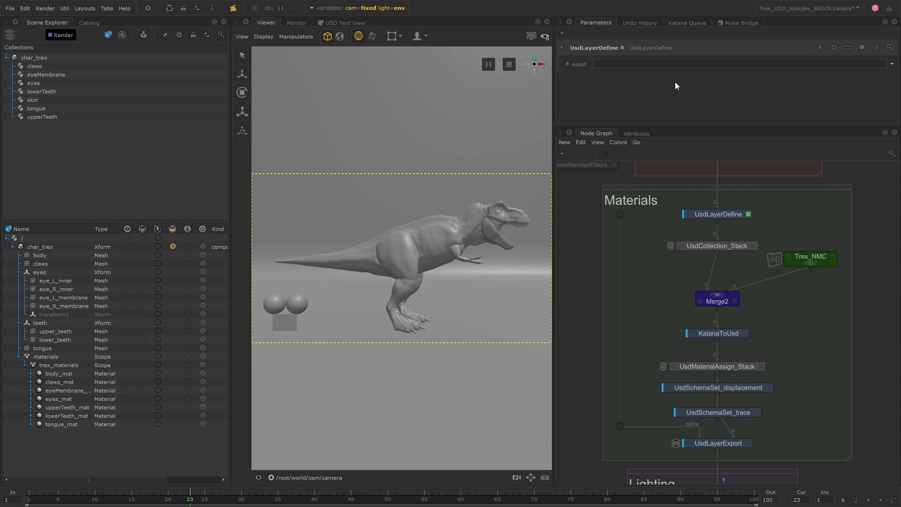
- Show UsdLayerExport's settings and enlarge the Parameters pane to reveal all export options
left_click(675, 65)
left_click(748, 443)
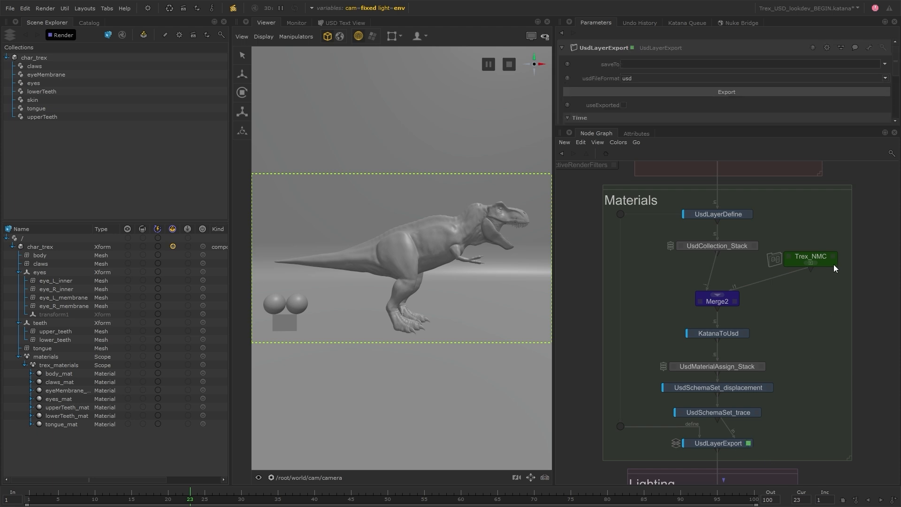
left_click_drag(745, 126, 505, 244)
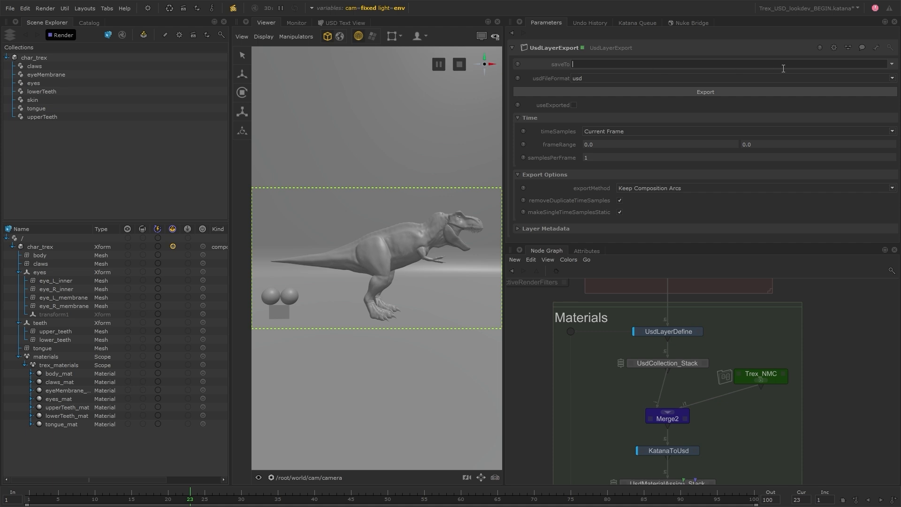
left_click(868, 78)
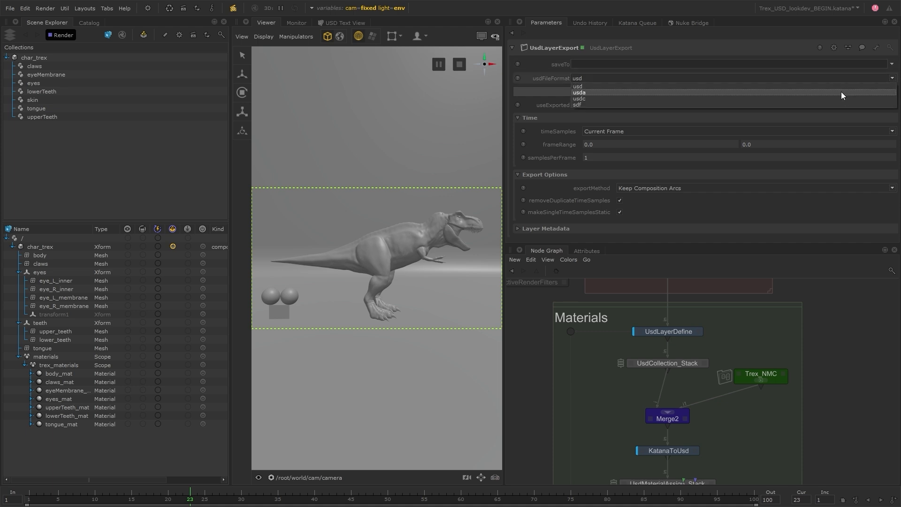
left_click(843, 70)
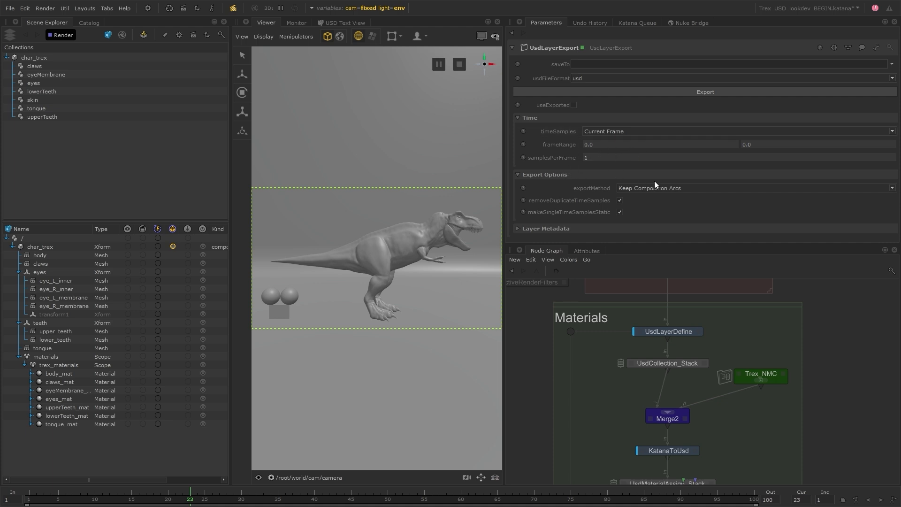
left_click(703, 188)
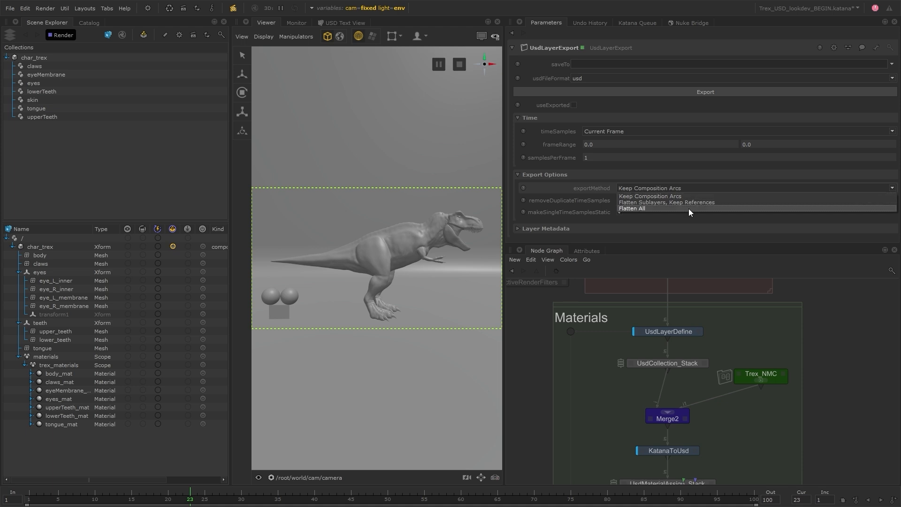
left_click(697, 185)
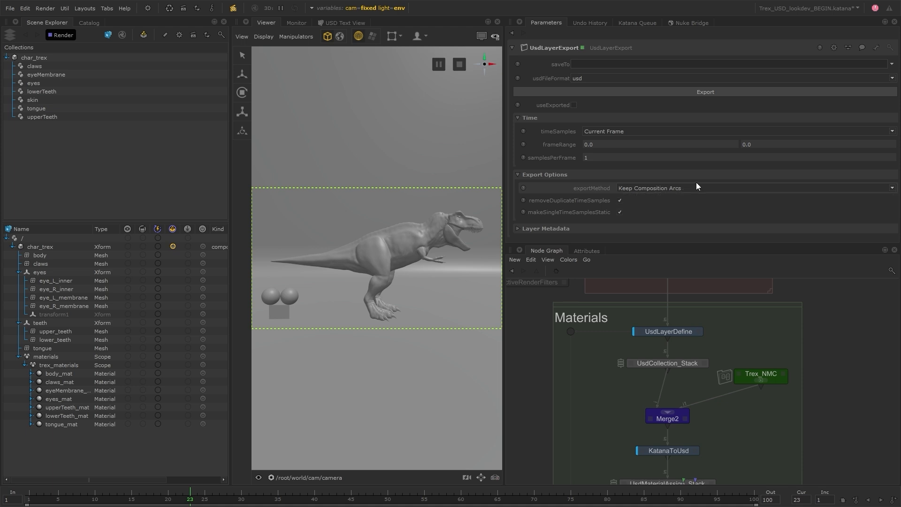
left_click(555, 228)
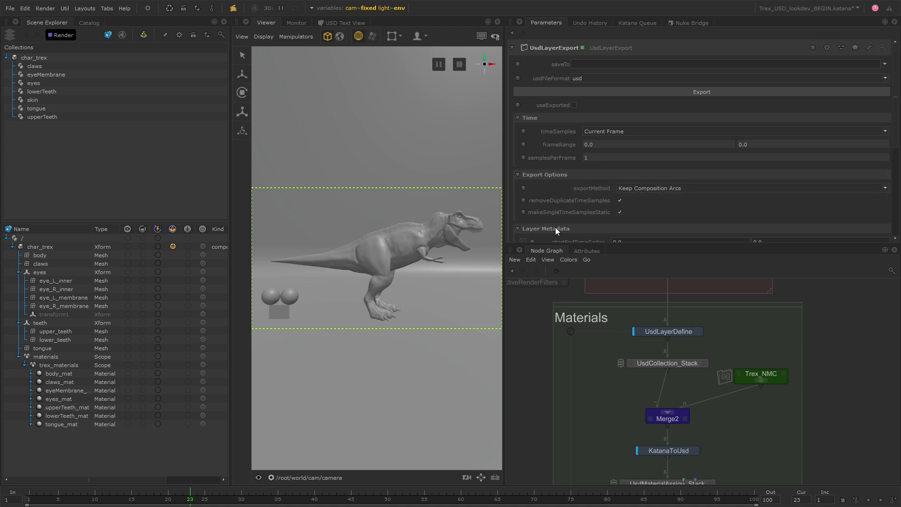
scroll(556, 227, "down", 4)
scroll(564, 225, "down", 2)
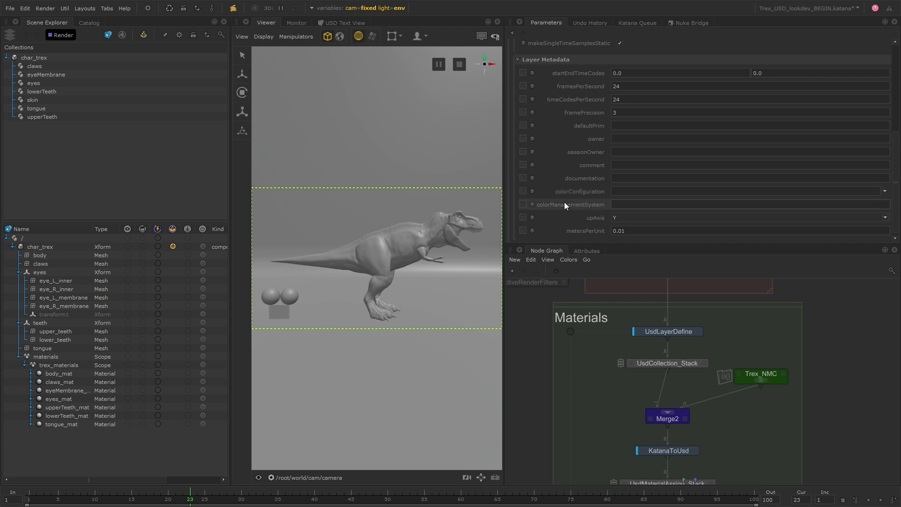
scroll(563, 202, "up", 6)
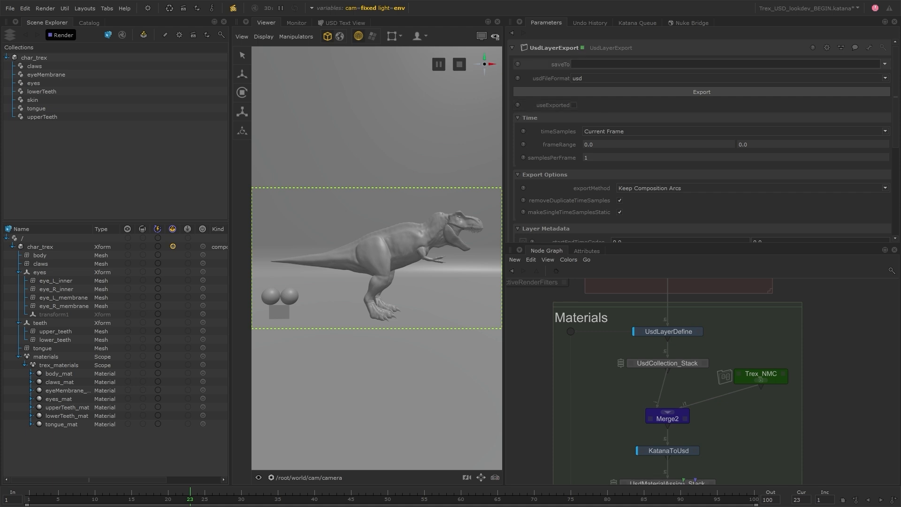
- Browse saveTo to usd/look/char_trex_look.usda in the We_Hunt_Giants project folder
right_click(848, 62)
left_click(835, 138)
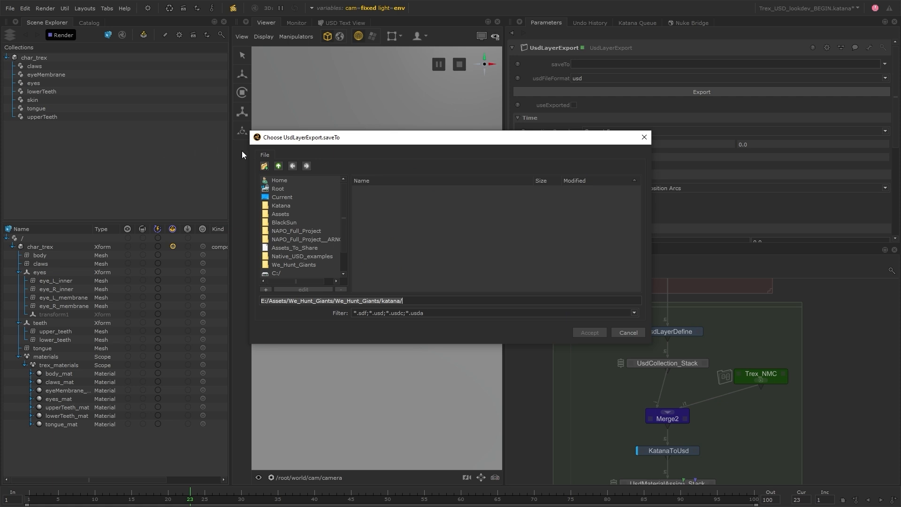
left_click(279, 165)
double_click(361, 201)
double_click(378, 193)
left_click(381, 188)
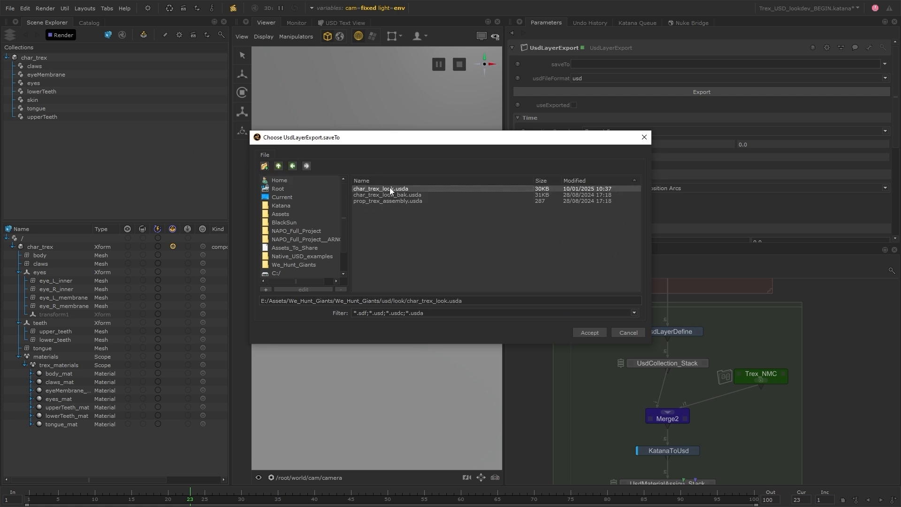
left_click(594, 332)
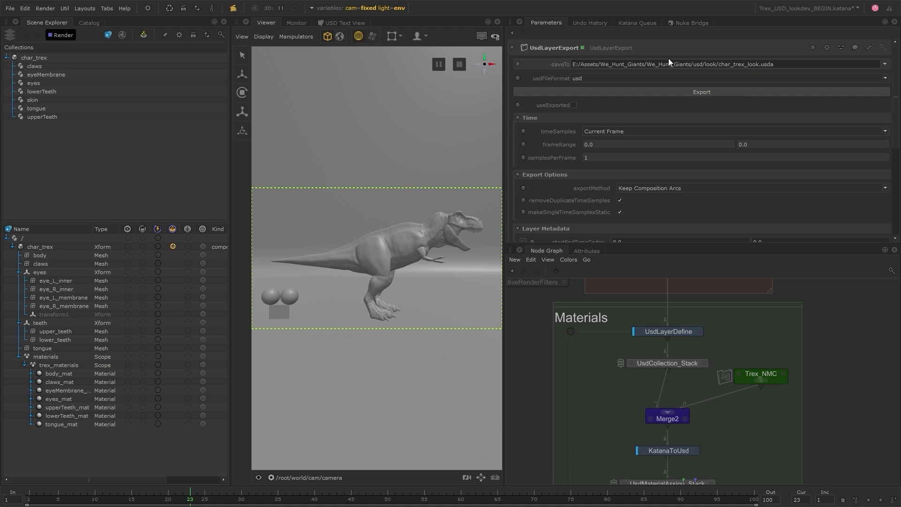
left_click(821, 76)
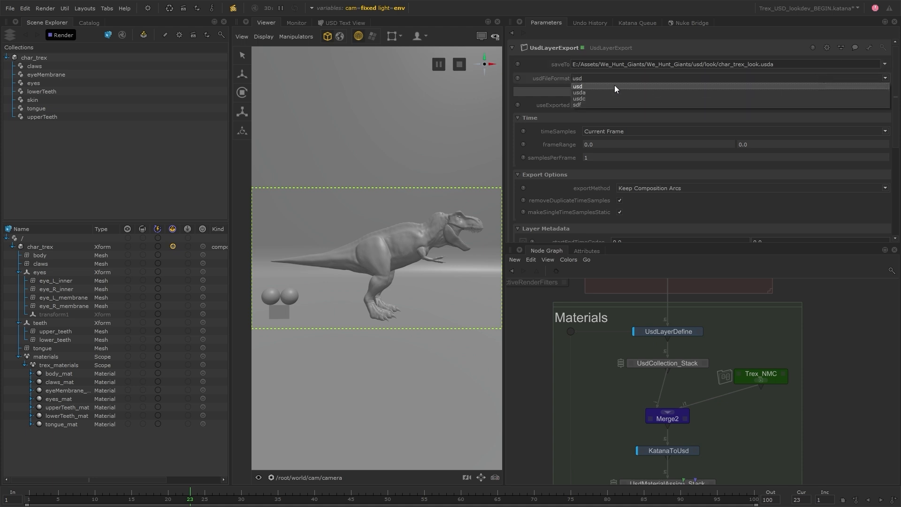
- Set the file format to usda and export the layer to char_trex_look.usda
left_click(604, 92)
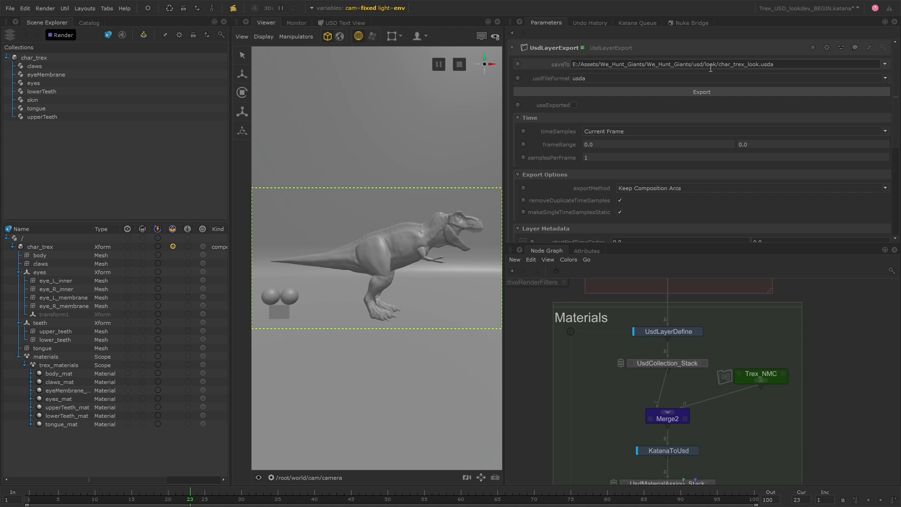
left_click(731, 92)
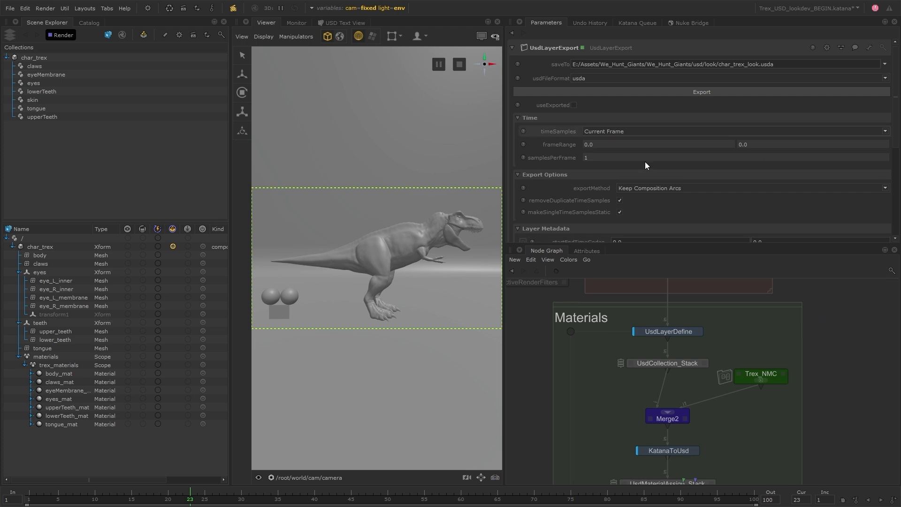
- Frame the Materials chain in a larger Node Graph and turn on useExported
scroll(825, 385, "down", 3)
middle_click_drag(827, 387, 799, 347)
scroll(795, 336, "up", 5)
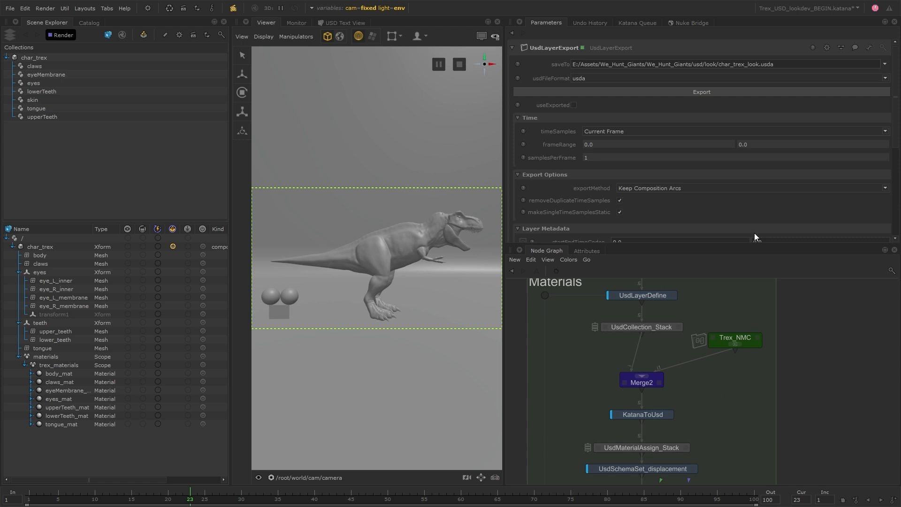
left_click_drag(753, 244, 748, 159)
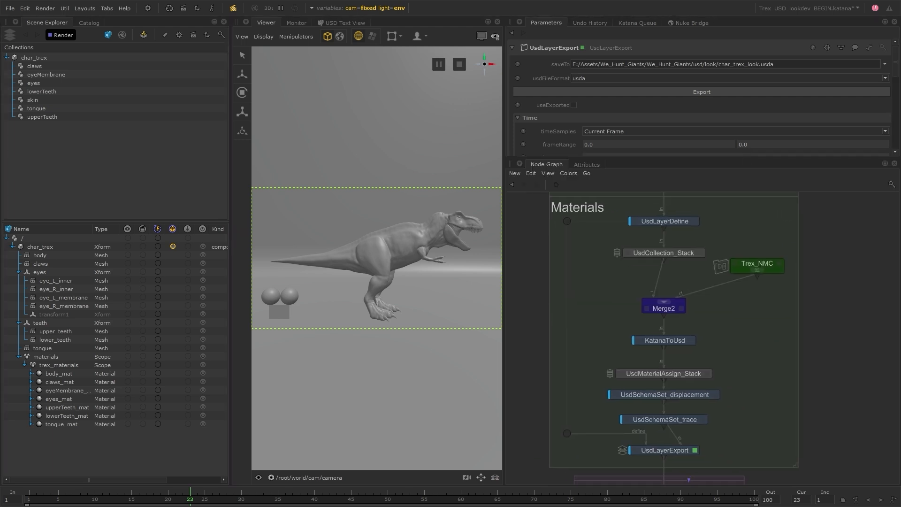
middle_click_drag(705, 219, 722, 229)
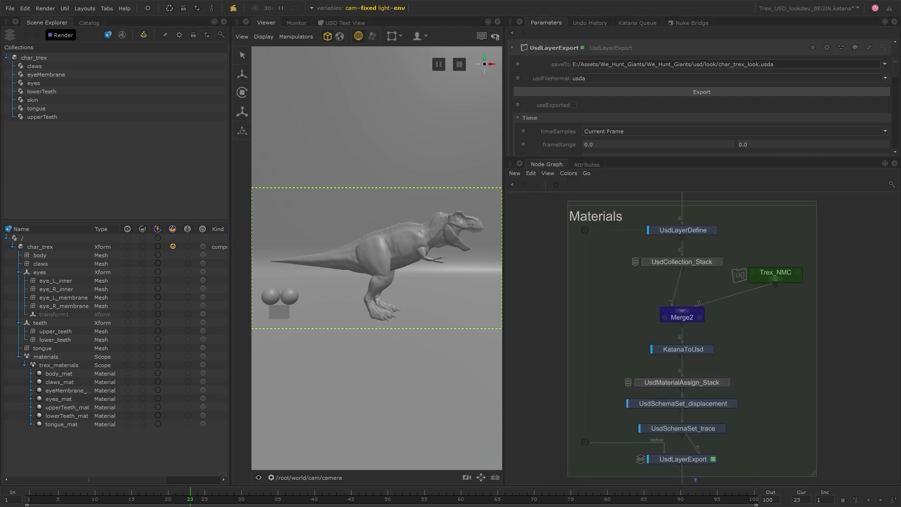
left_click(573, 105)
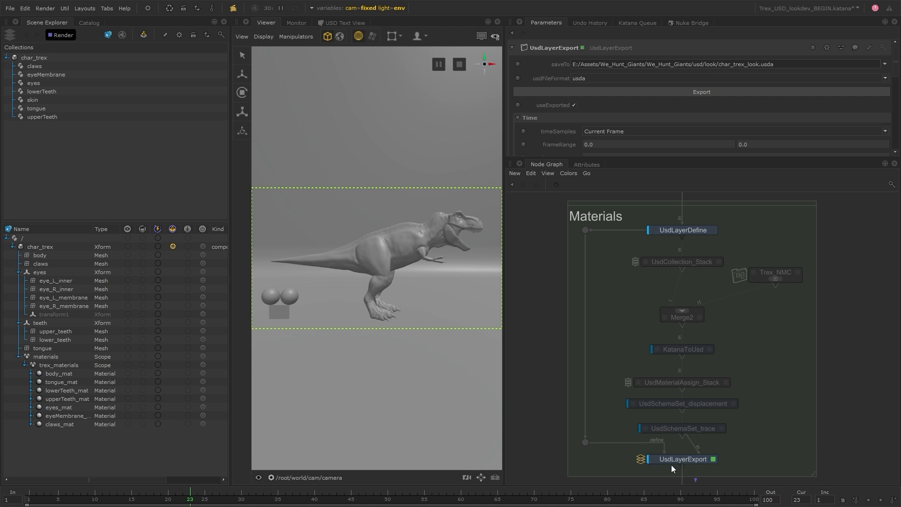
left_click(552, 176)
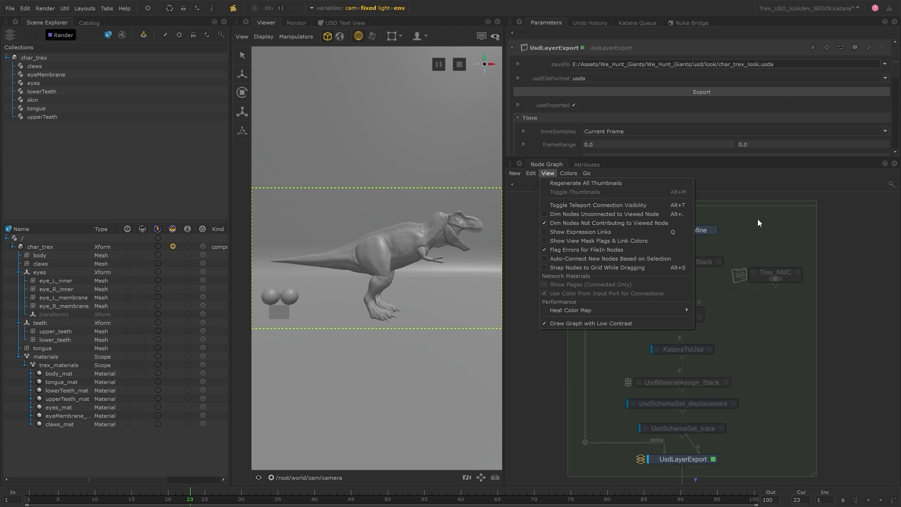
left_click(773, 219)
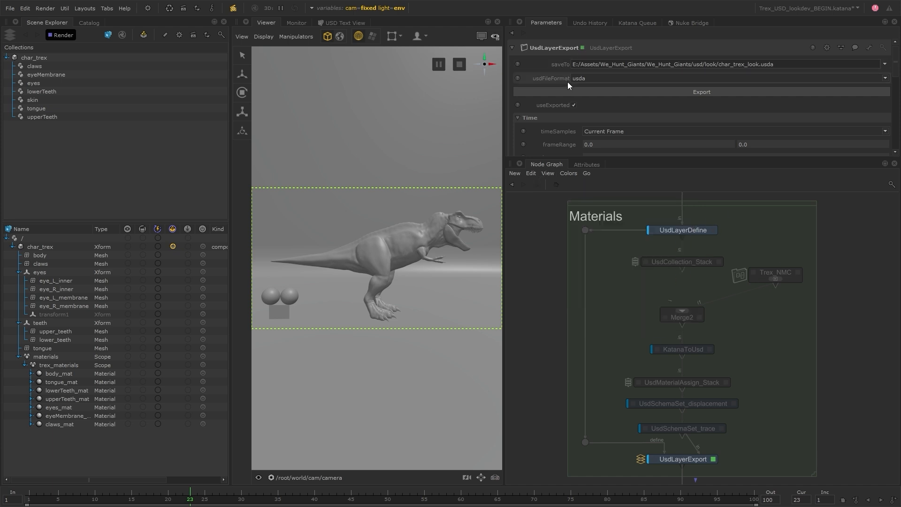
left_click(574, 105)
left_click(573, 105)
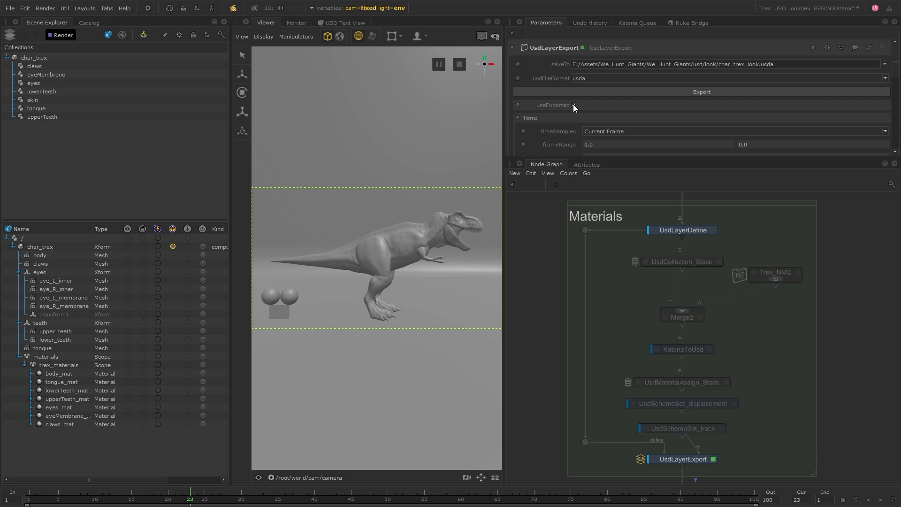
left_click(573, 106)
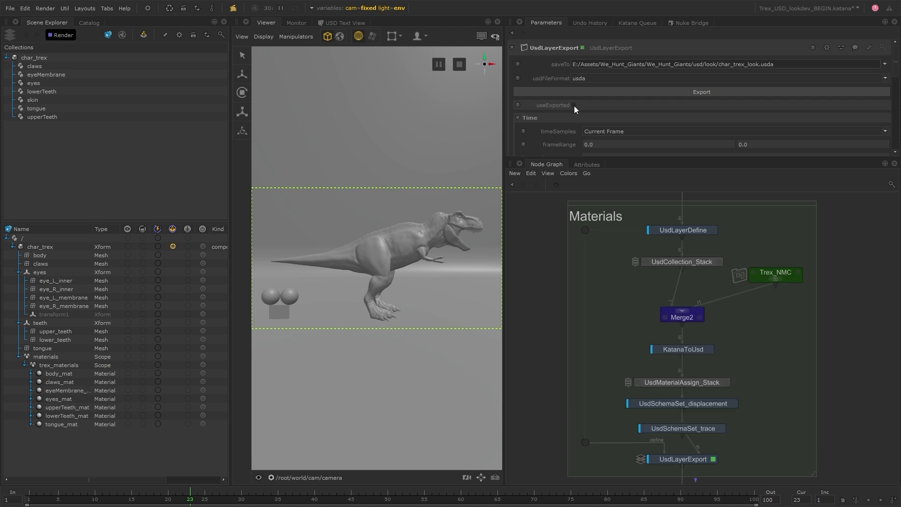
left_click(573, 105)
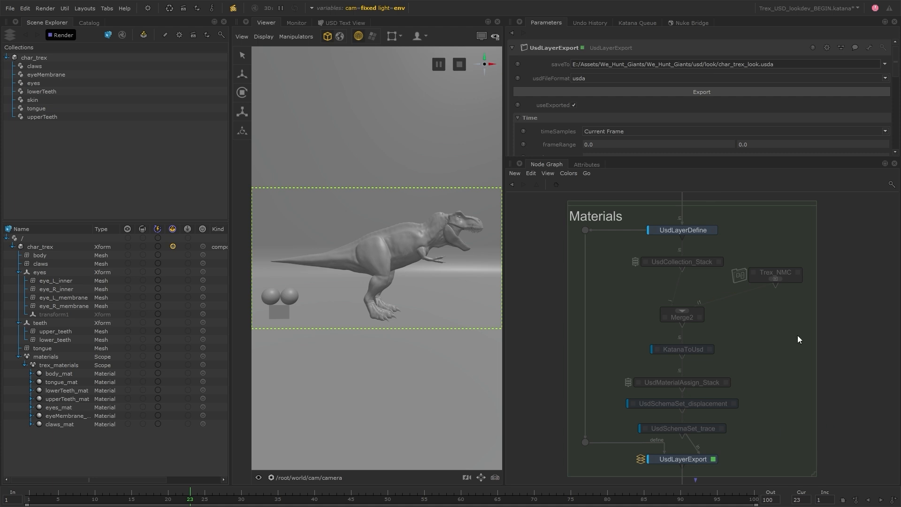
- Inspect the material binding path on /char_trex/body in the Attributes tab
left_click(66, 256)
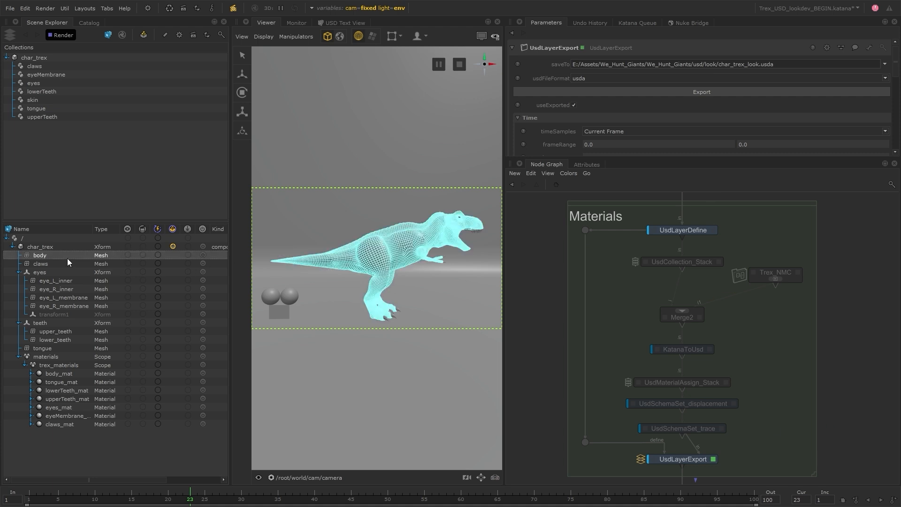
left_click(586, 165)
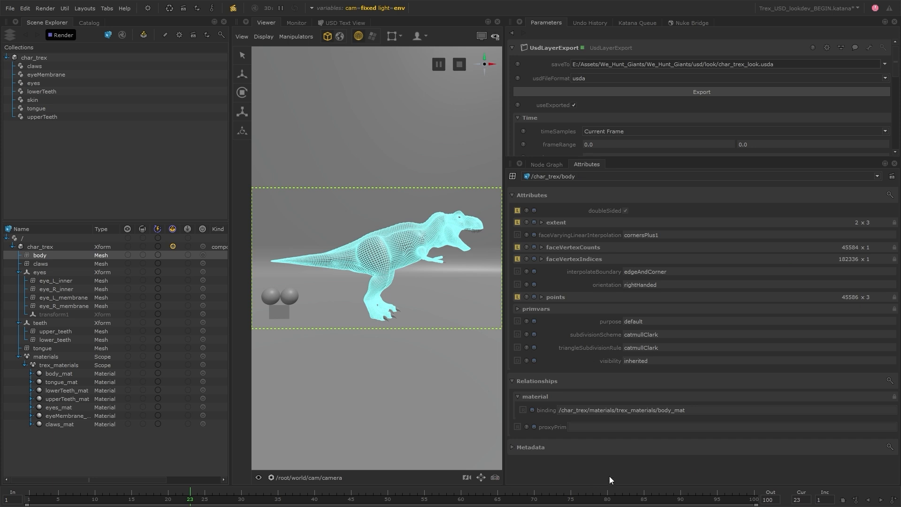
left_click_drag(684, 411, 632, 410)
- Render the scene from the Render menu and display the textured T-rex in the viewer
left_click(546, 165)
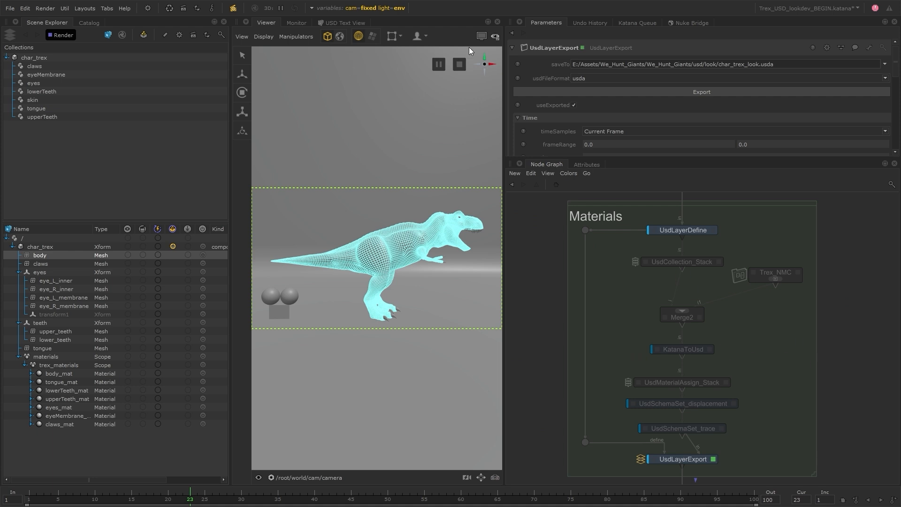
left_click(43, 8)
left_click(64, 36)
left_click(481, 36)
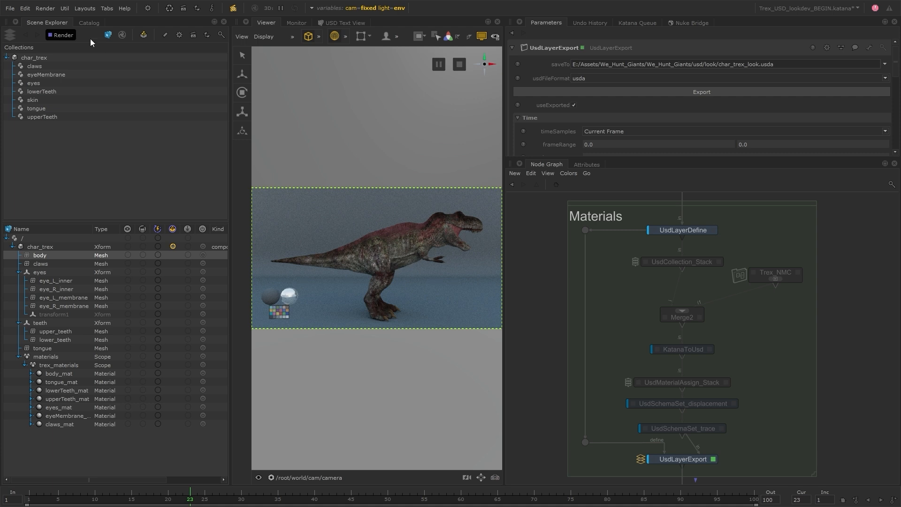
left_click(52, 12)
left_click(70, 27)
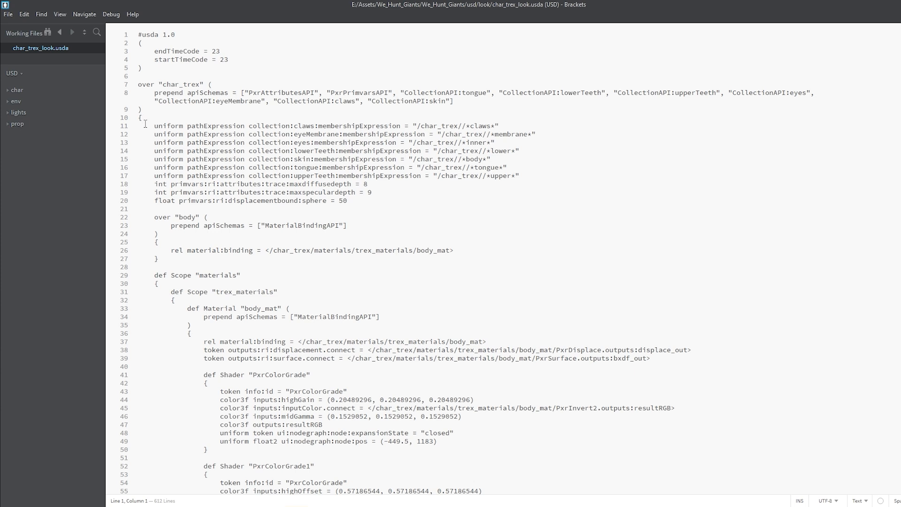
- Highlight the seven collection expressions and two trace attribute lines, then scroll to the file's end
left_click_drag(151, 125, 547, 177)
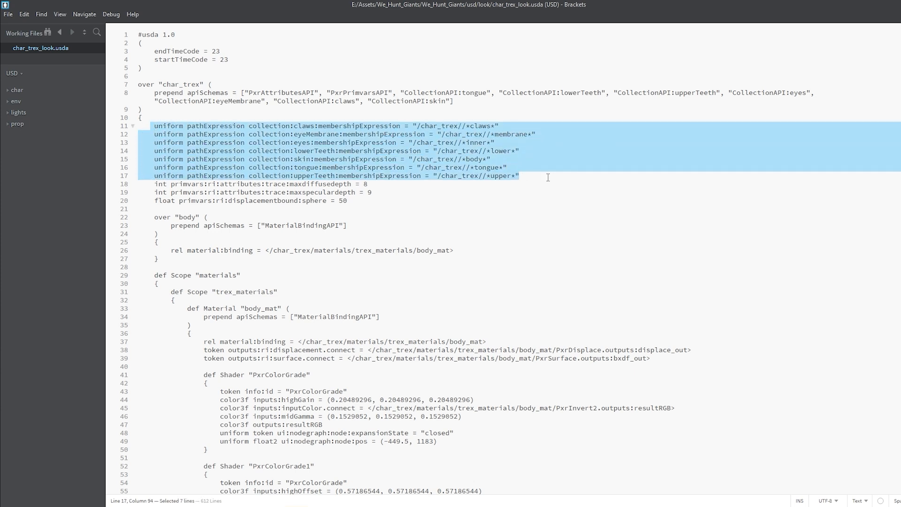
mouse_move(151, 184)
left_mouse_down()
mouse_move(367, 195)
mouse_move(145, 182)
left_mouse_up()
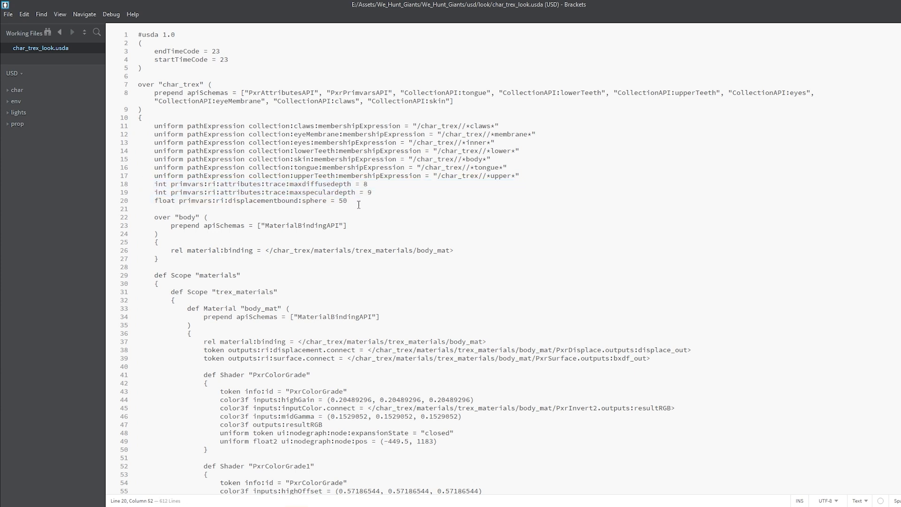
scroll(329, 197, "down", 3)
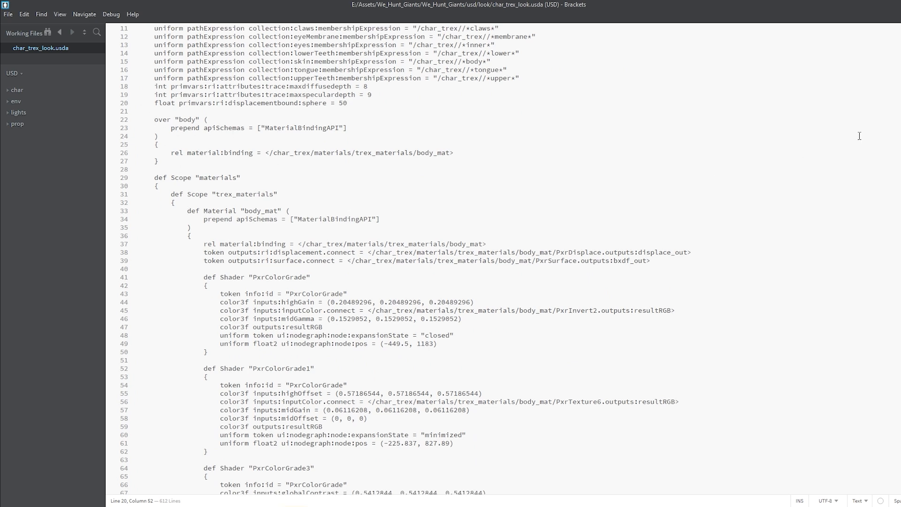
scroll(190, 218, "down", 2)
scroll(502, 258, "down", 20)
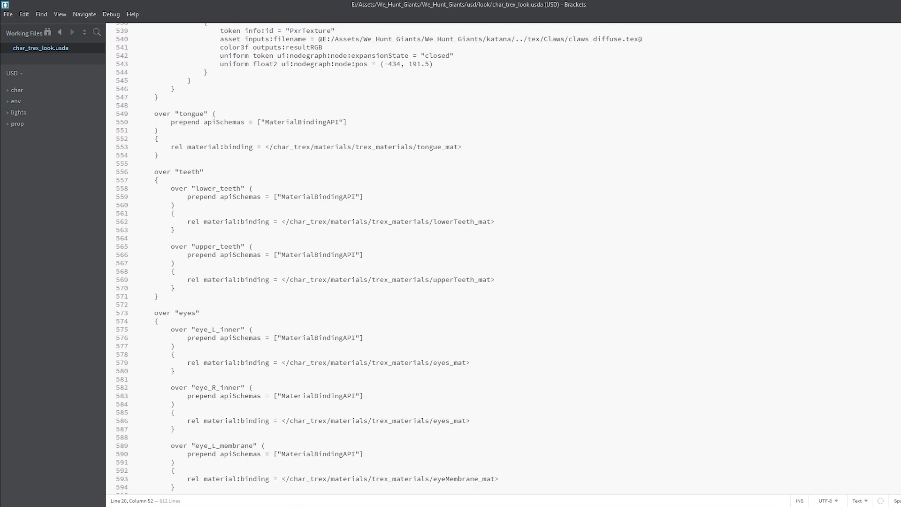
scroll(378, 258, "down", 4)
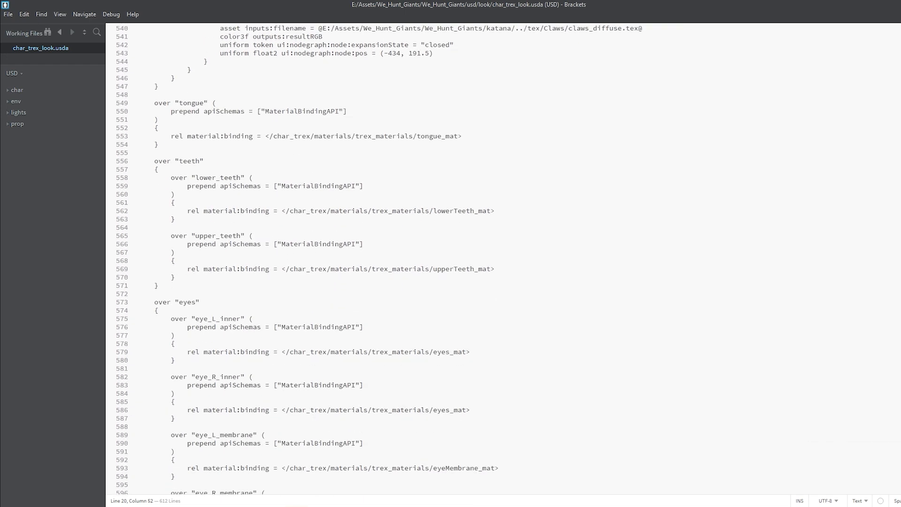
scroll(306, 258, "down", 3)
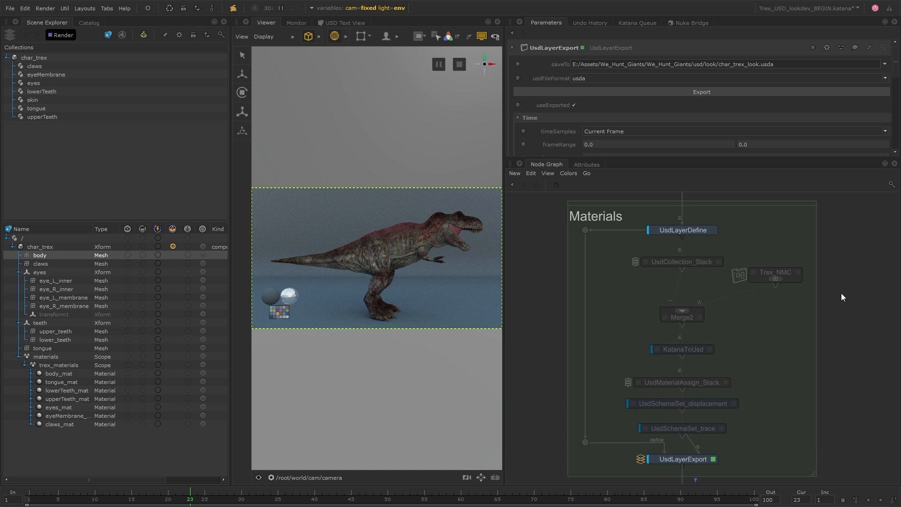
- Delete the UsdLayerDefine node, both connection dots and the UsdLayerExport node from the Materials group
middle_click_drag(838, 398, 839, 392)
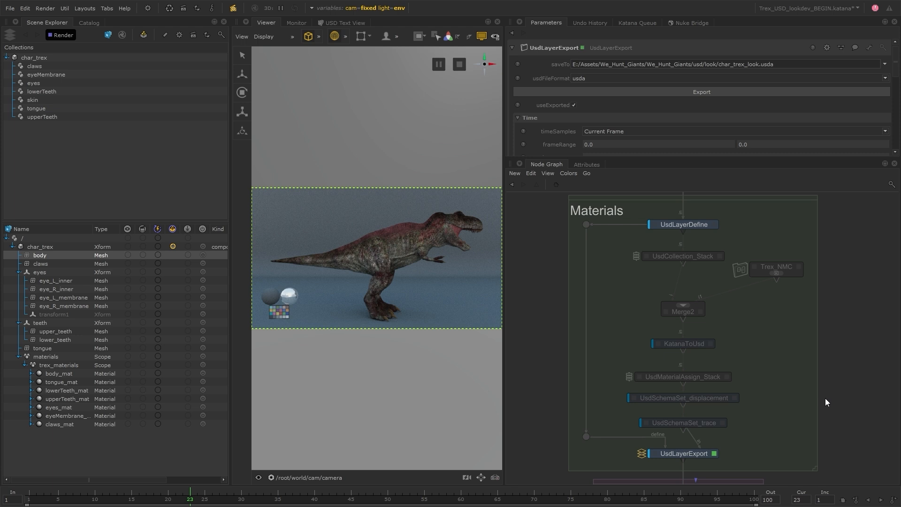
left_click(694, 224)
key("Delete")
left_click(587, 225)
key("Delete")
left_click(587, 436)
key("Delete")
left_click(708, 454)
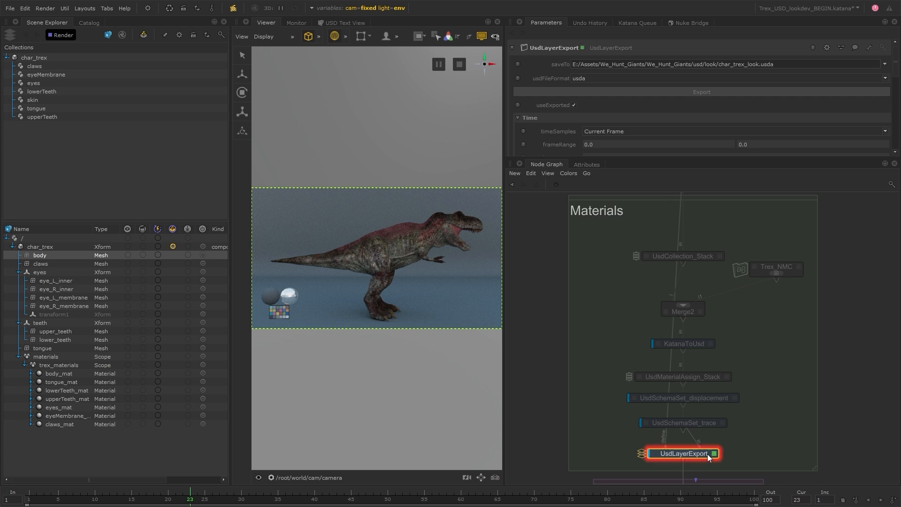
key("Delete")
- Connect the group's pass-through wire to UsdSchemaSet_trace's output and select all Materials nodes
left_click(683, 218)
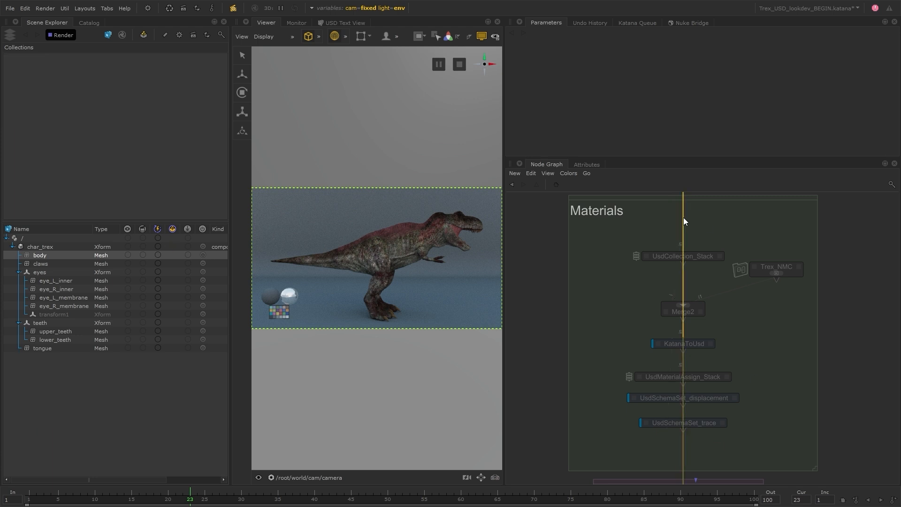
left_click(699, 423)
left_click_drag(592, 235, 778, 424)
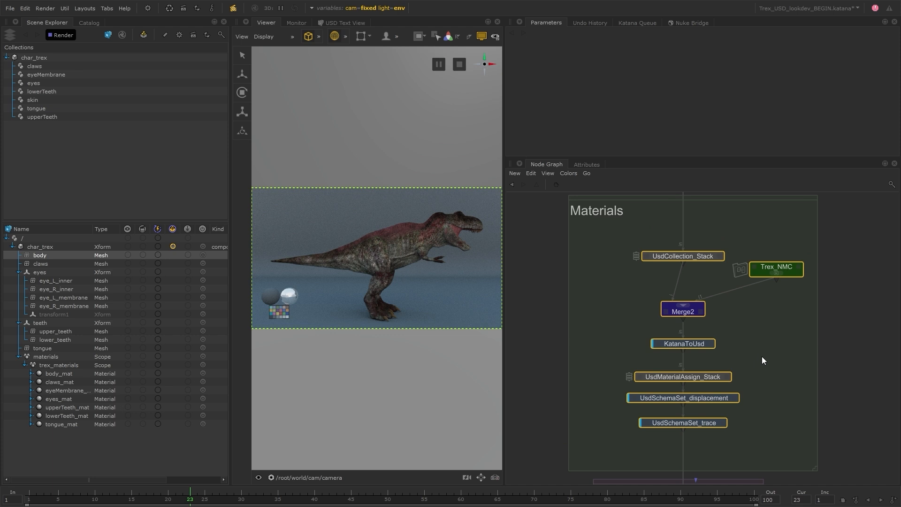
- Browse the Usd node types by searching 'usdl' in node creation, then dismiss it without adding one
key("Tab")
type("usd")
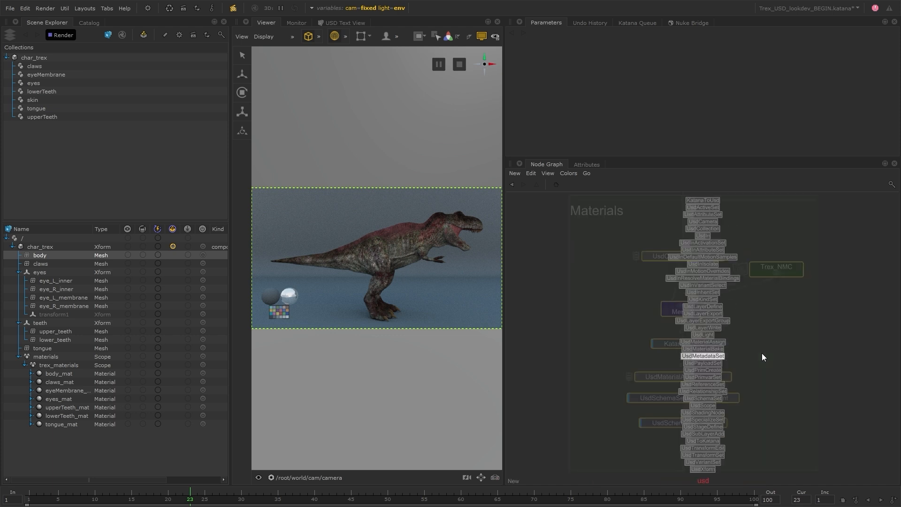
type("l")
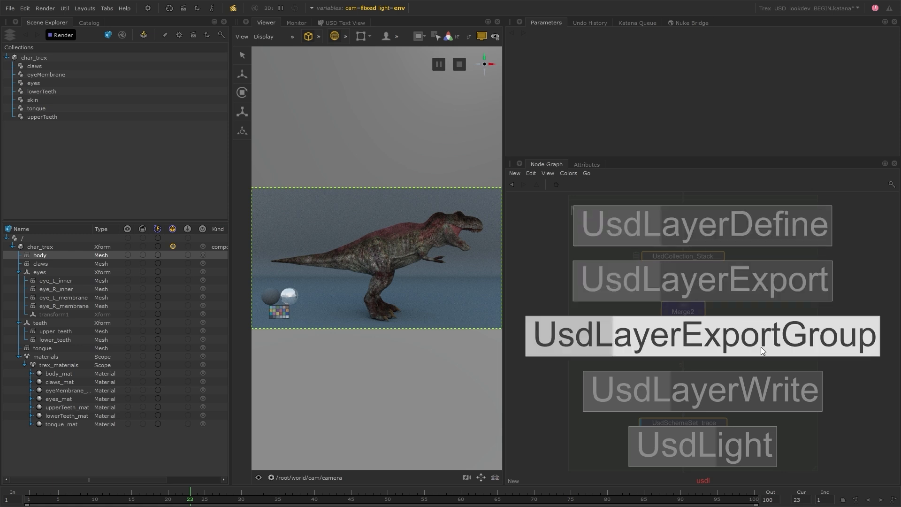
left_click(757, 286)
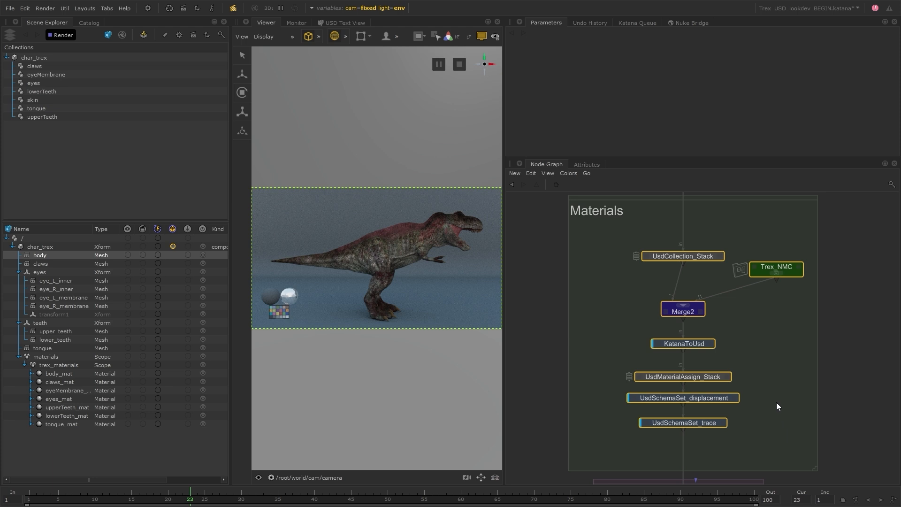
- Collapse the selected Materials nodes into a UsdLayerExportGroup and place it on the wire
left_click(530, 173)
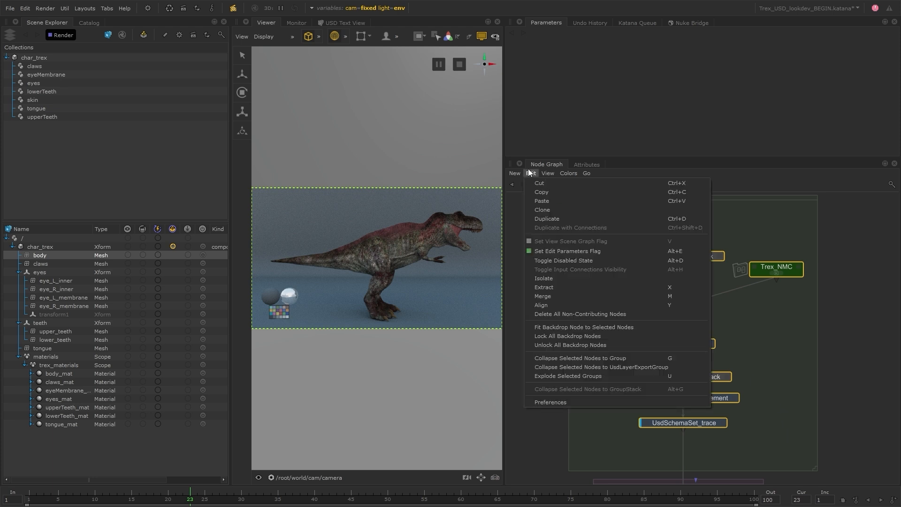
left_click(688, 369)
left_click_drag(737, 339, 706, 312)
left_click(706, 296)
- Open the UsdLayerExportGroup to inspect its inner nodes, close it, and load its parameters
scroll(664, 311, "up", 4)
left_click(707, 332)
middle_click_drag(850, 301, 804, 307)
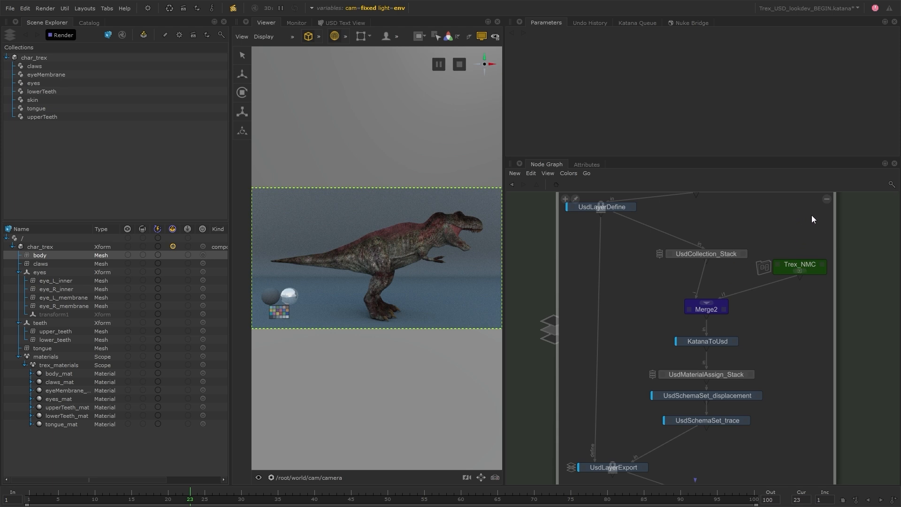
left_click(825, 199)
left_click(735, 324)
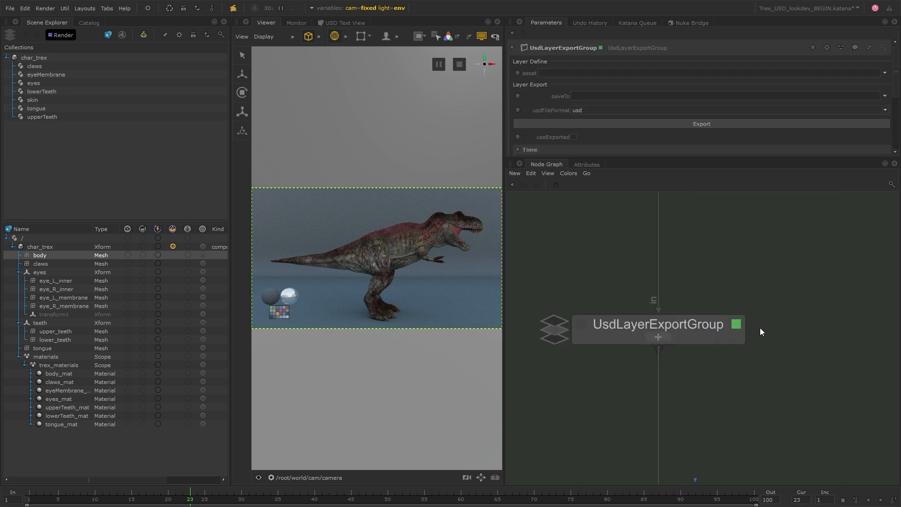
- Enlarge the Parameters panel, frame the UsdLayerExportGroup node, and select its empty asset field
left_click_drag(715, 158, 714, 251)
key("f")
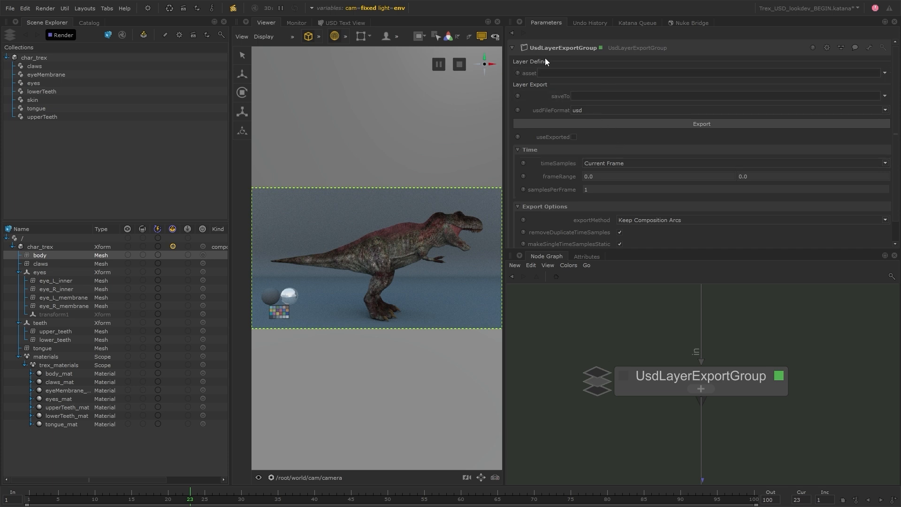
left_click(610, 73)
- Try toggling useExported on the UsdLayerExportGroup, leaving it off, with the Materials and Lighting groups in view
left_click(573, 137)
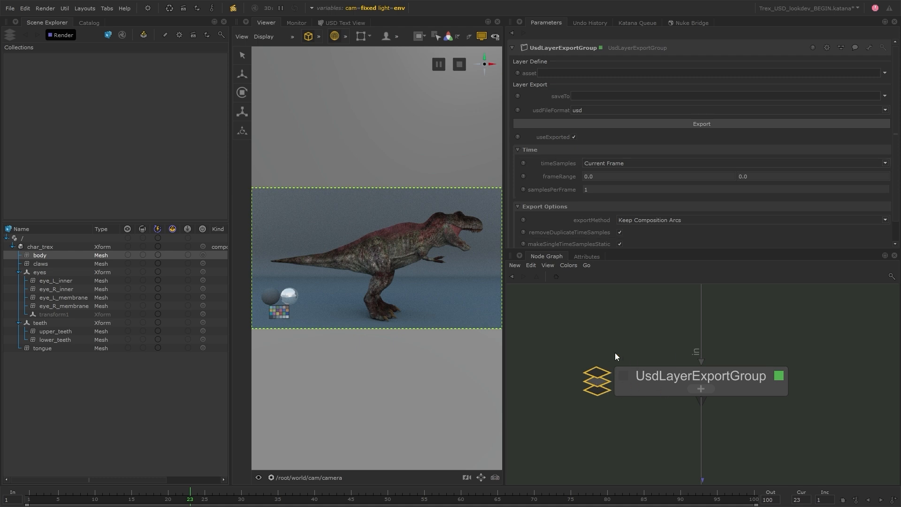
left_click(573, 137)
left_click(574, 137)
left_click(573, 137)
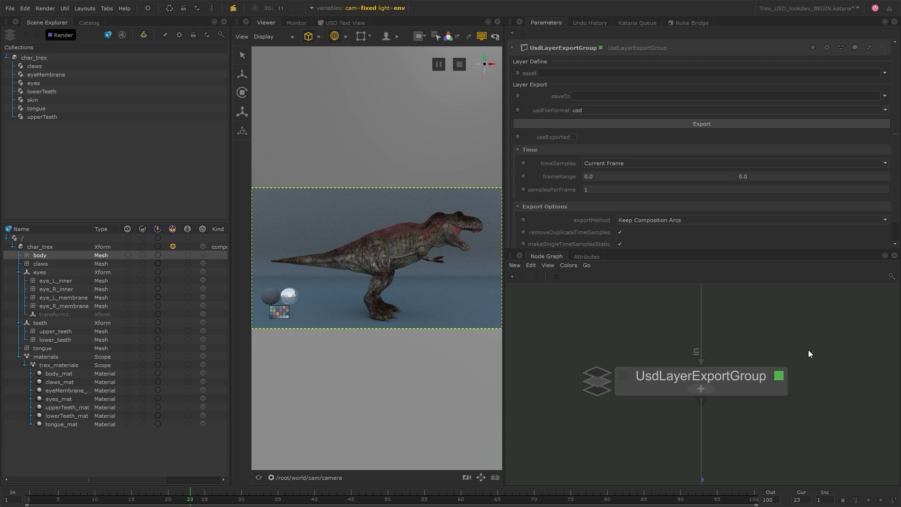
scroll(808, 349, "down", 6)
middle_click_drag(809, 351, 718, 362)
scroll(668, 364, "up", 4)
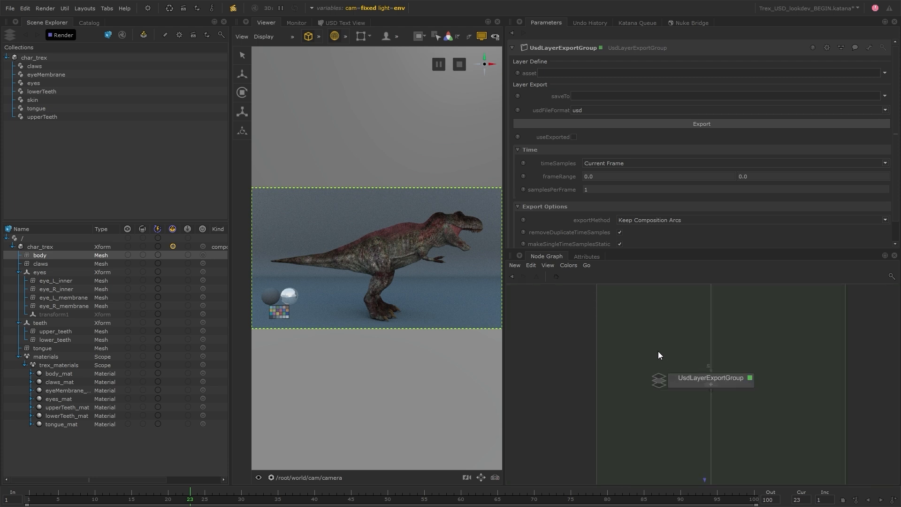